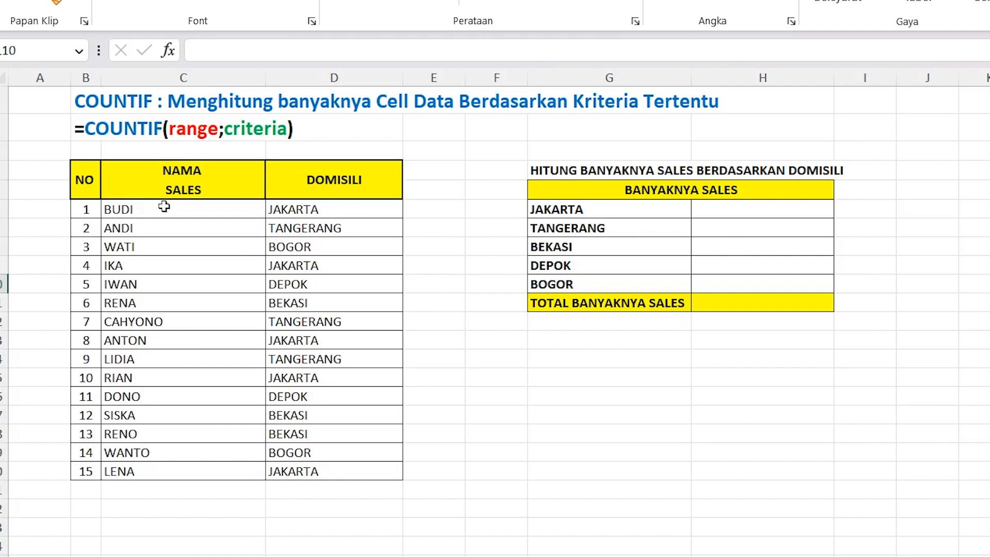
left_click_drag(164, 206, 172, 493)
left_click_drag(76, 212, 365, 467)
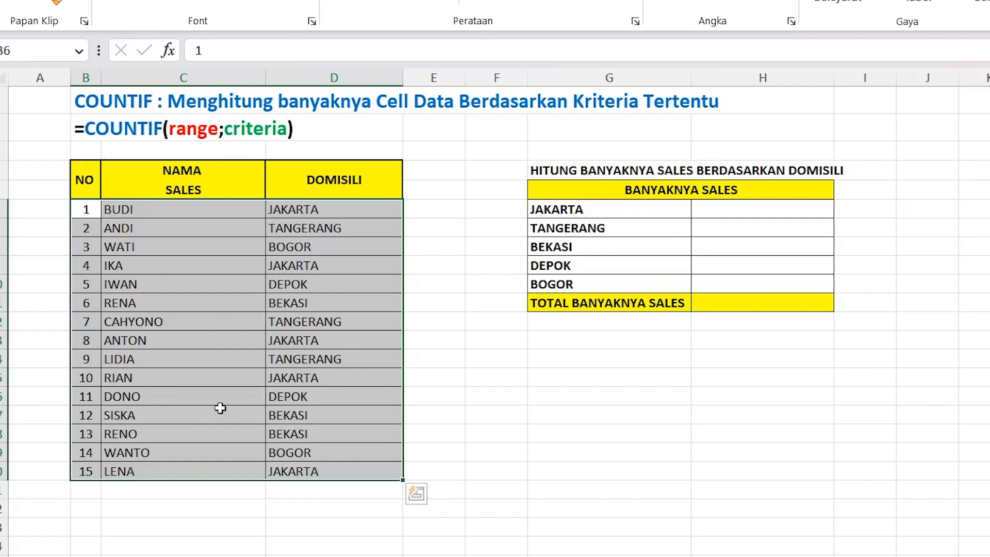
left_click(582, 195)
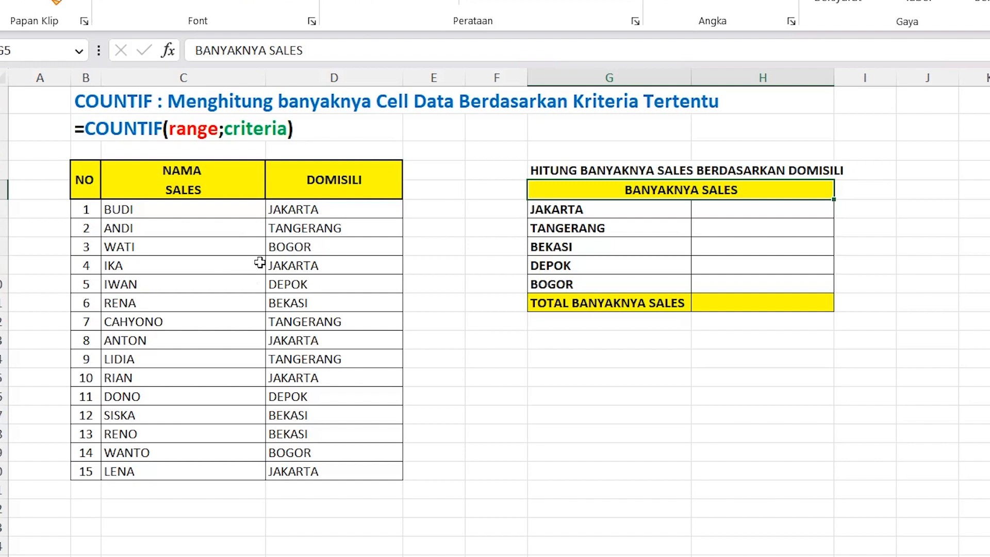
left_click(603, 211)
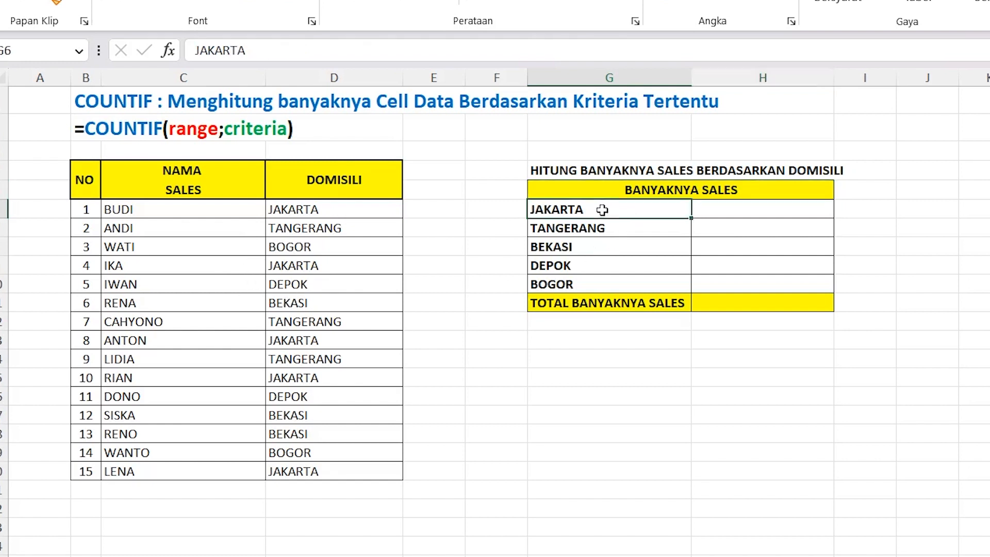
left_click(623, 228)
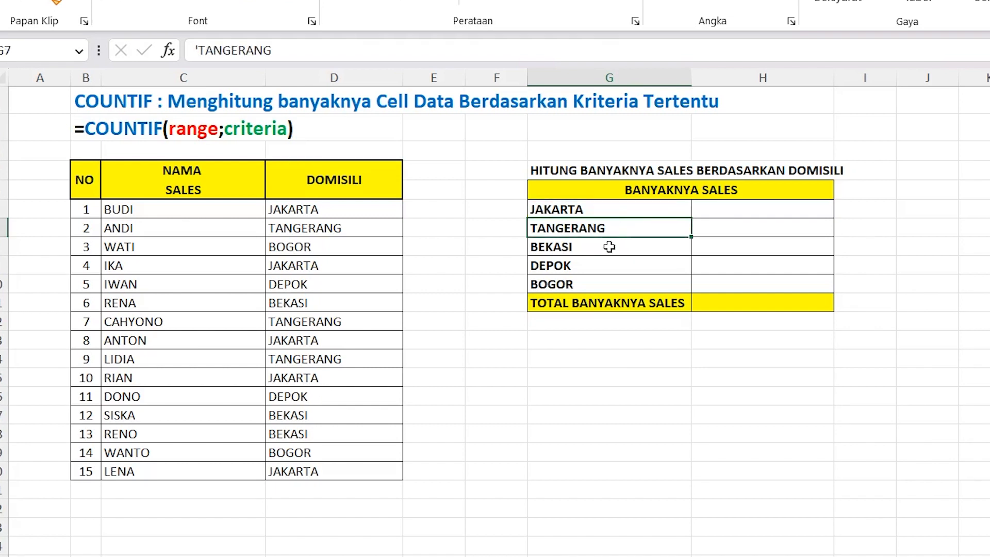
left_click(602, 248)
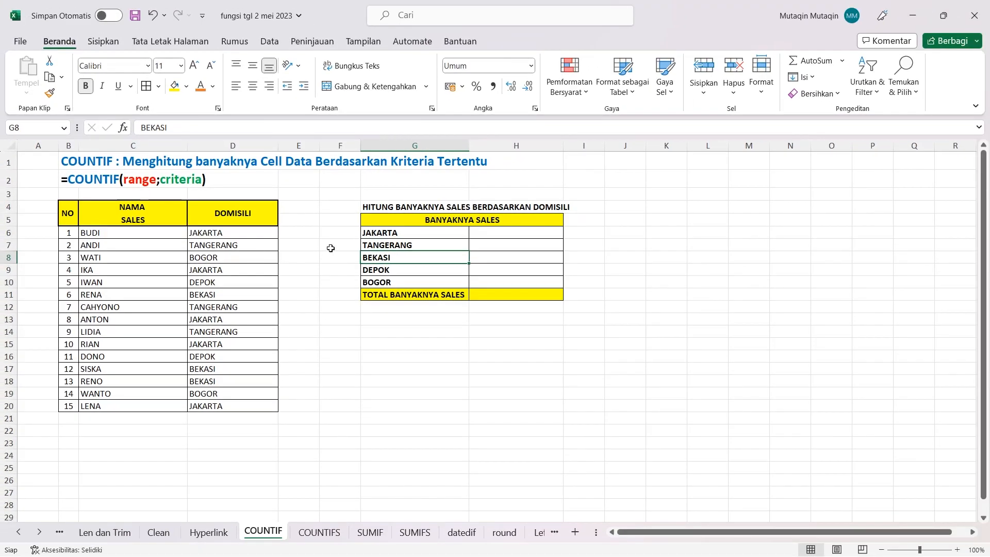
Begin a COUNTIF formula in cell H6, next to JAKARTA, up to its opening bracket.
left_click(489, 231)
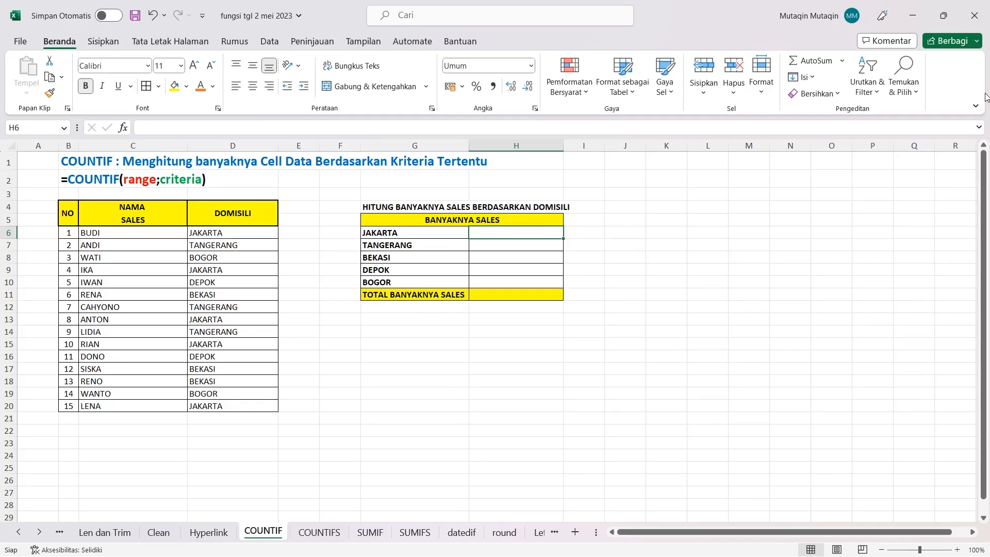
type("=")
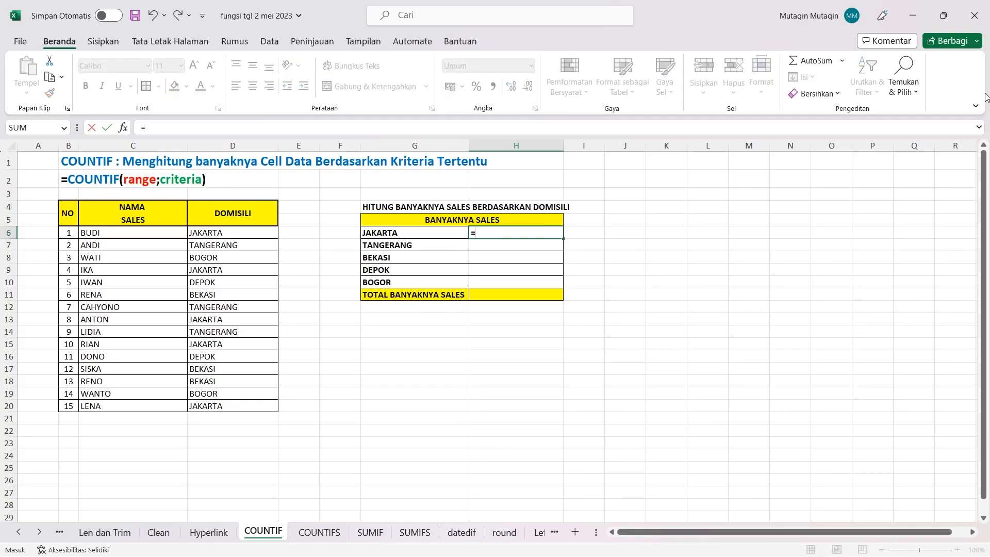
type("countif")
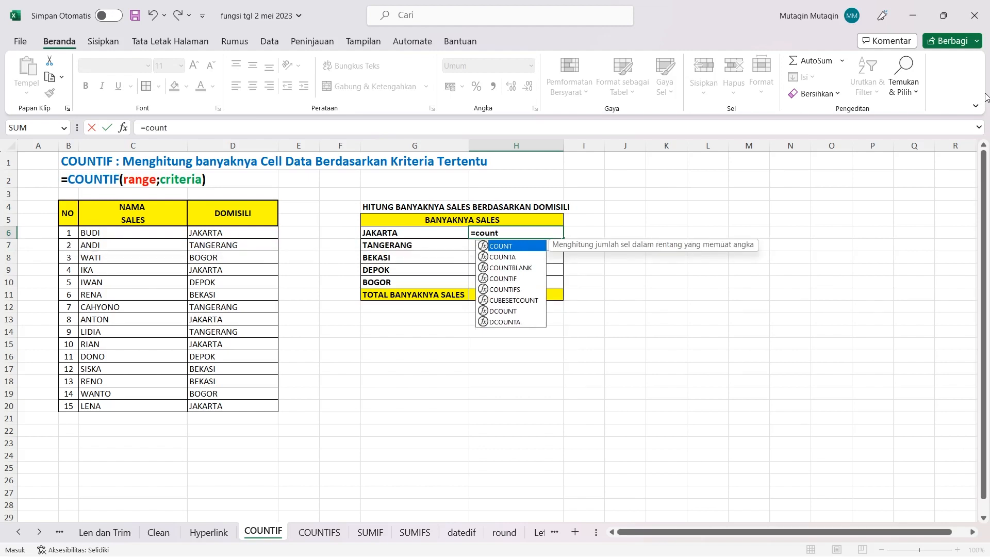
key("BackSpace")
key("BackSpace")
key("BackSpace")
key("BackSpace")
key("BackSpace")
key("BackSpace")
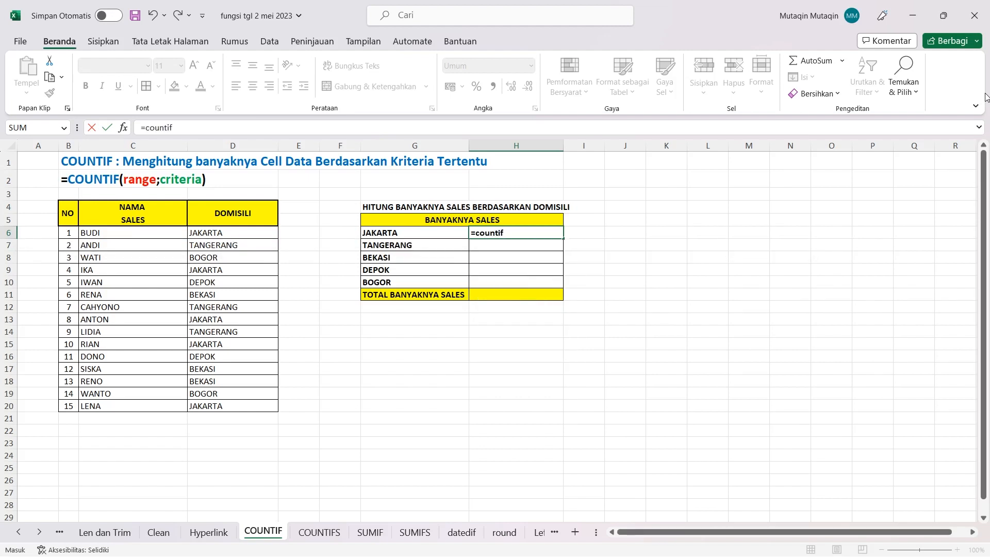
key("BackSpace")
type("COUNT")
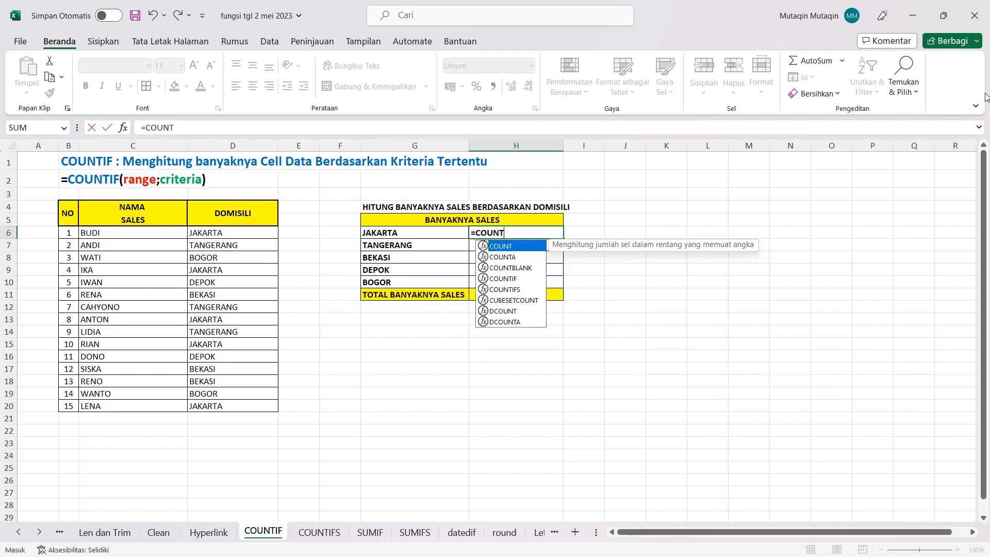
type("IF")
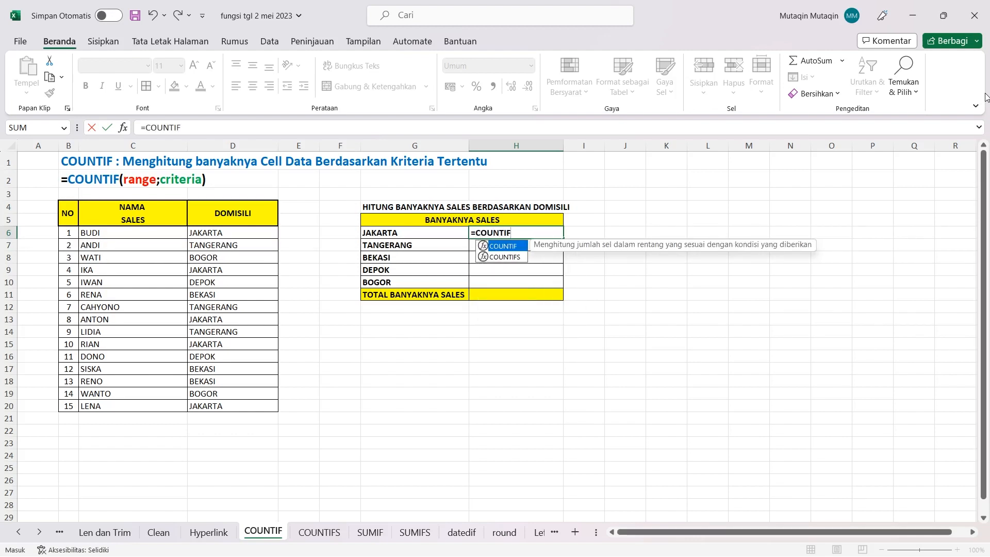
type("(")
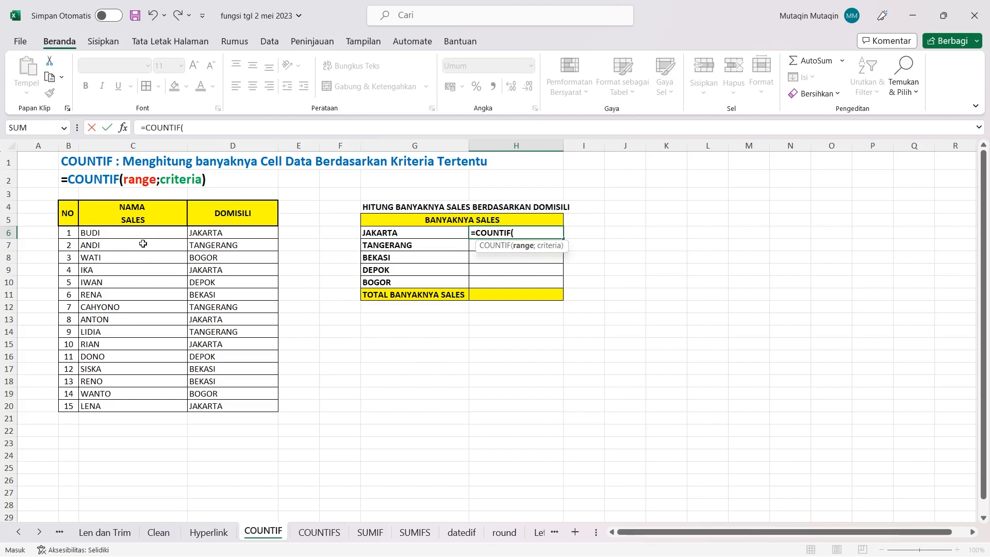
Set the COUNTIF range to the sales names and domiciles as the absolute reference $C$6:$D$20.
left_click(239, 230)
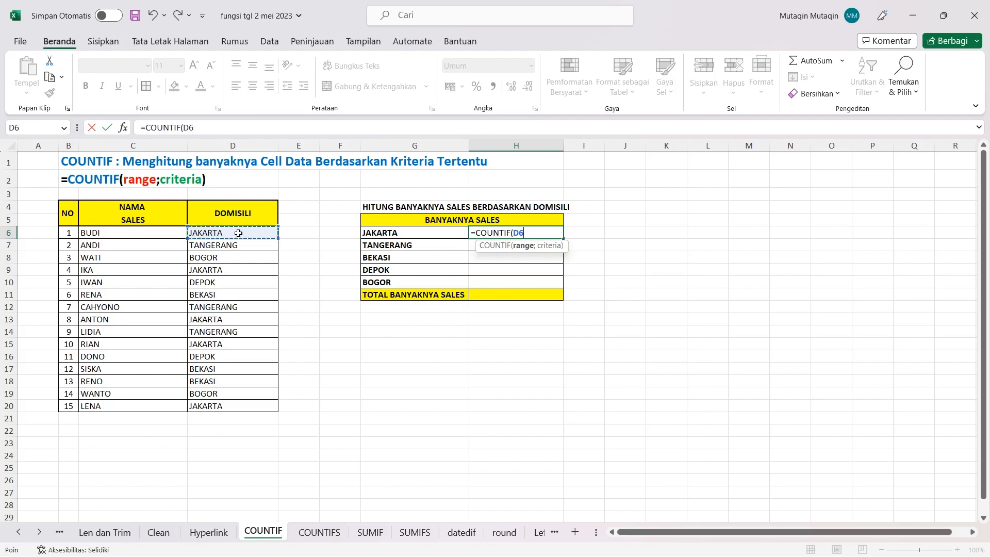
left_click_drag(239, 237, 270, 408)
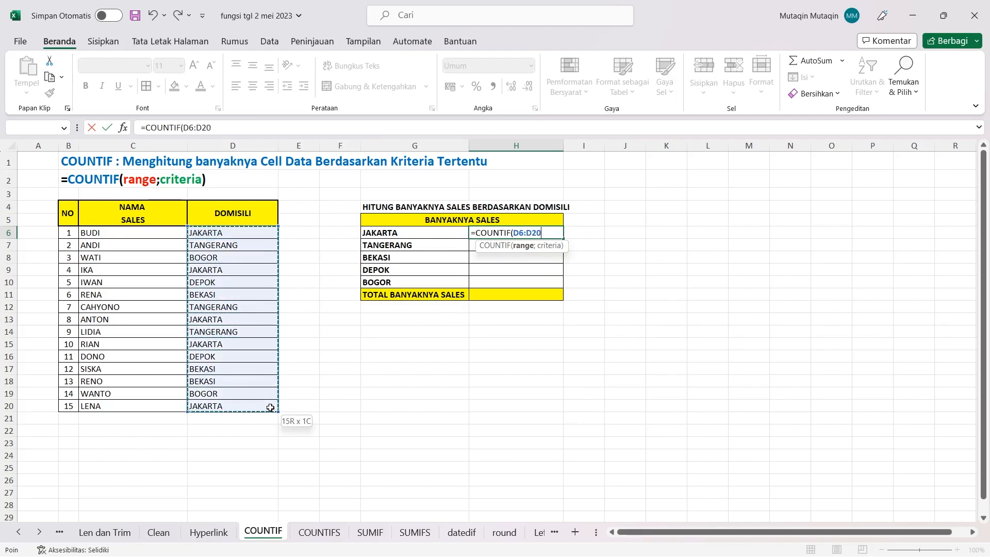
left_click(176, 235)
left_click_drag(176, 235, 275, 405)
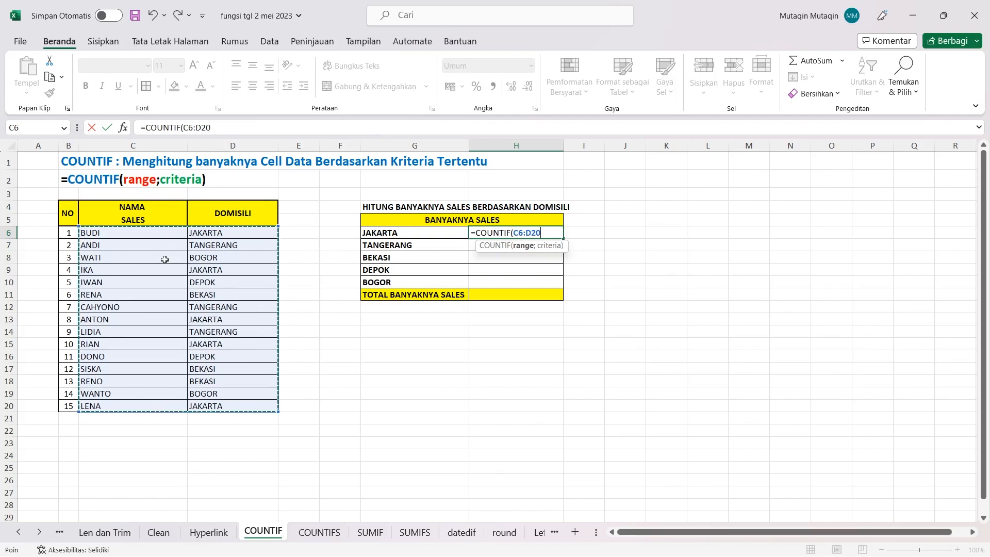
key("F4")
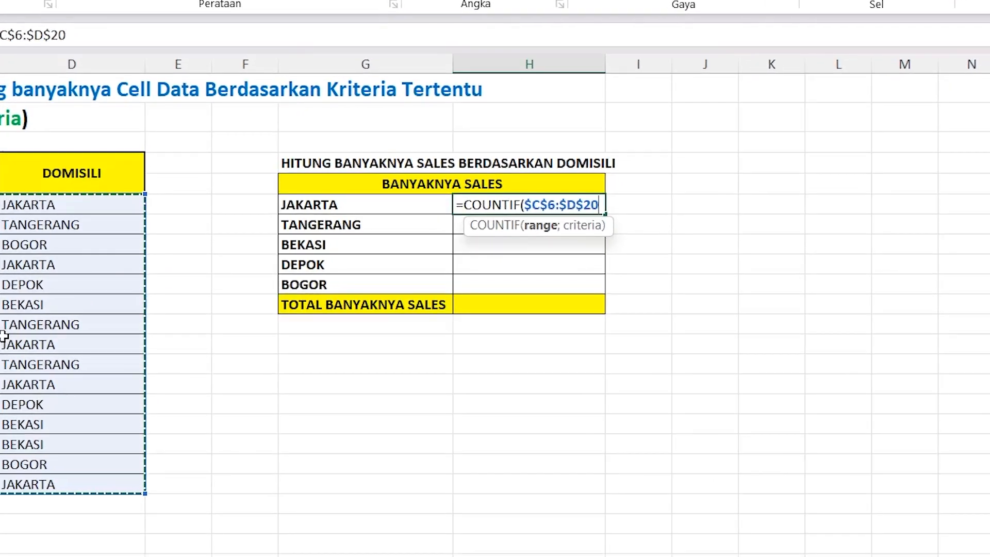
Add "Jakarta" as the criterion after a semicolon and complete the COUNTIF formula in H6.
type(";")
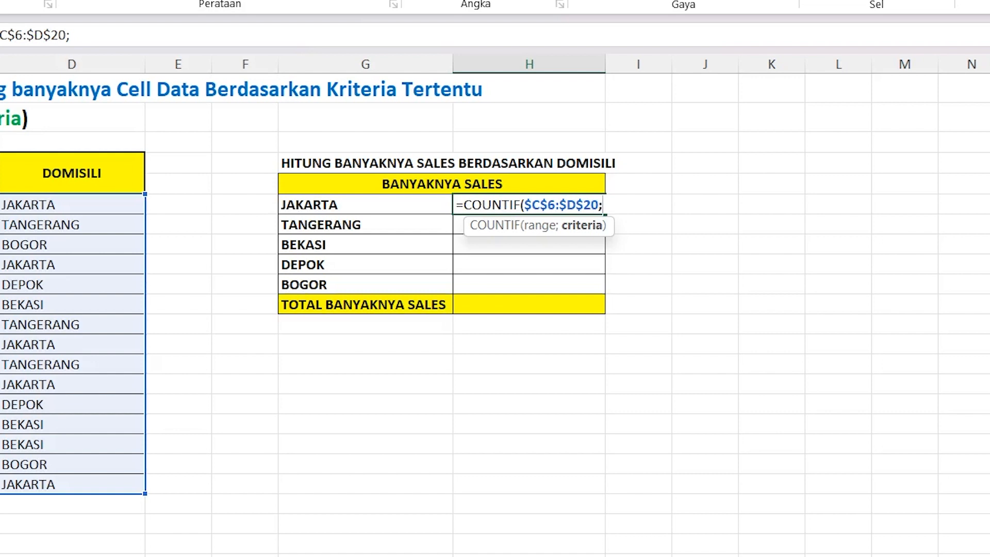
type("\"jakarta")
key("BackSpace")
key("BackSpace")
key("BackSpace")
key("BackSpace")
key("BackSpace")
key("BackSpace")
key("BackSpace")
type("JAKARTA")
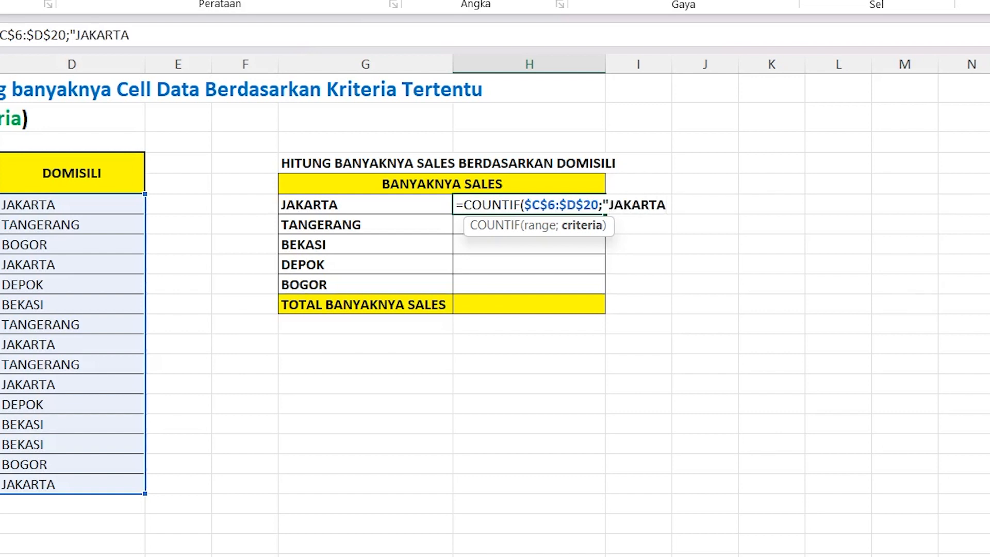
key("BackSpace")
key("BackSpace")
key("BackSpace")
key("BackSpace")
key("BackSpace")
key("BackSpace")
type("akarta\"")
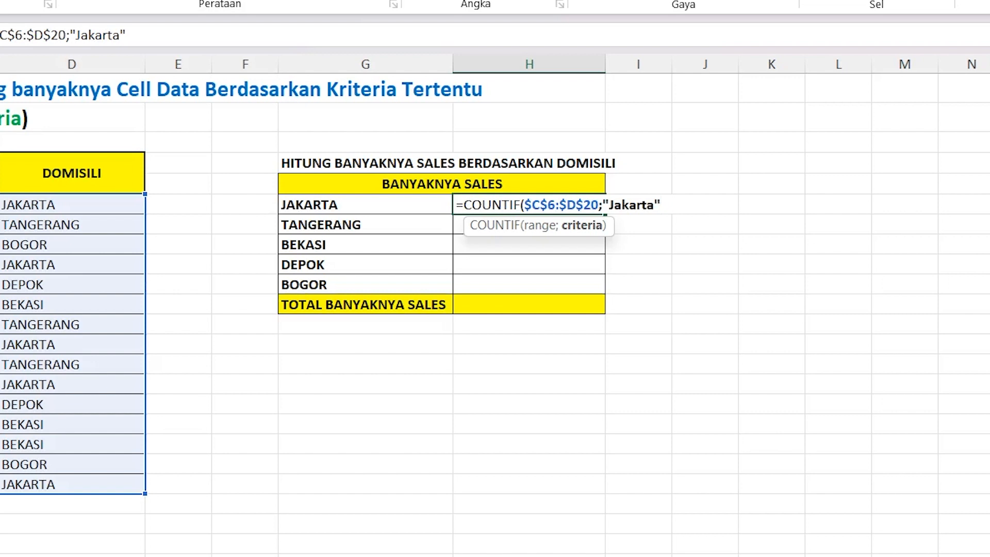
type(")")
key("Return")
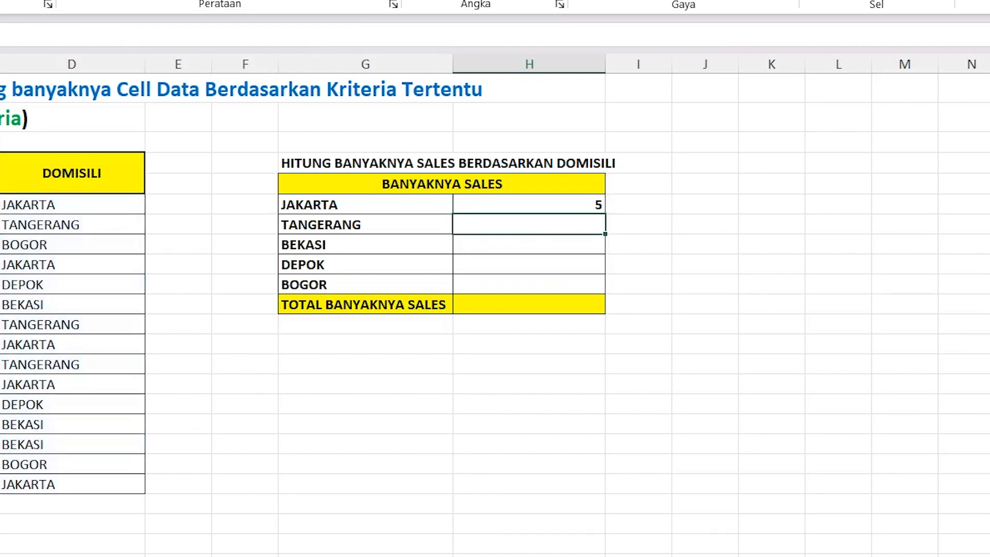
Copy the H6 formula down through H10 and change the criterion in H7 to "TANGERANG".
left_click(507, 203)
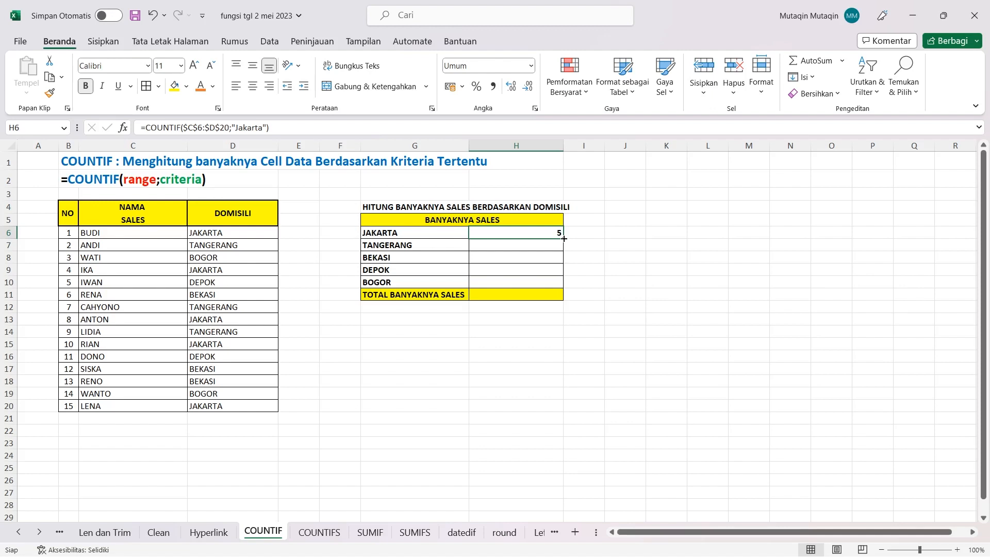
left_click_drag(564, 238, 561, 284)
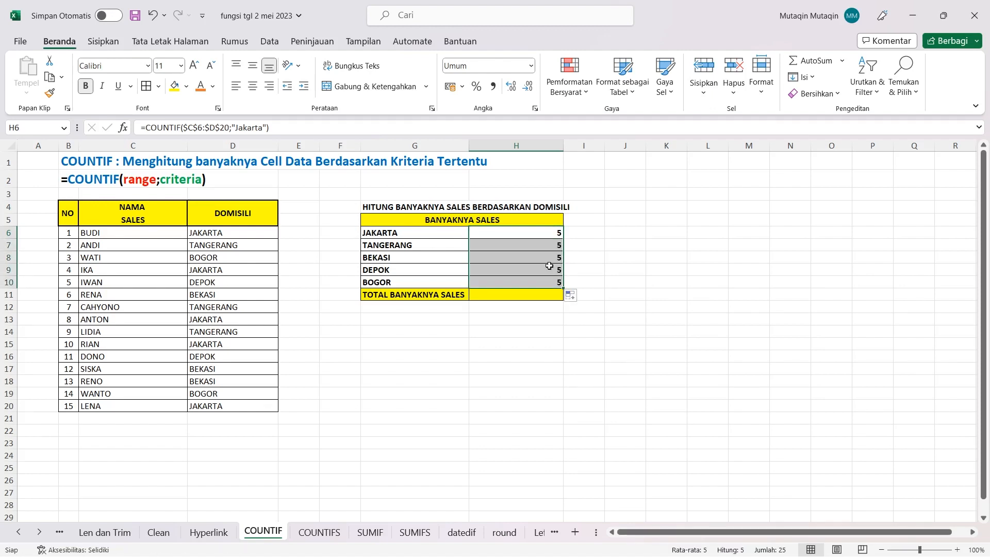
left_click(513, 245)
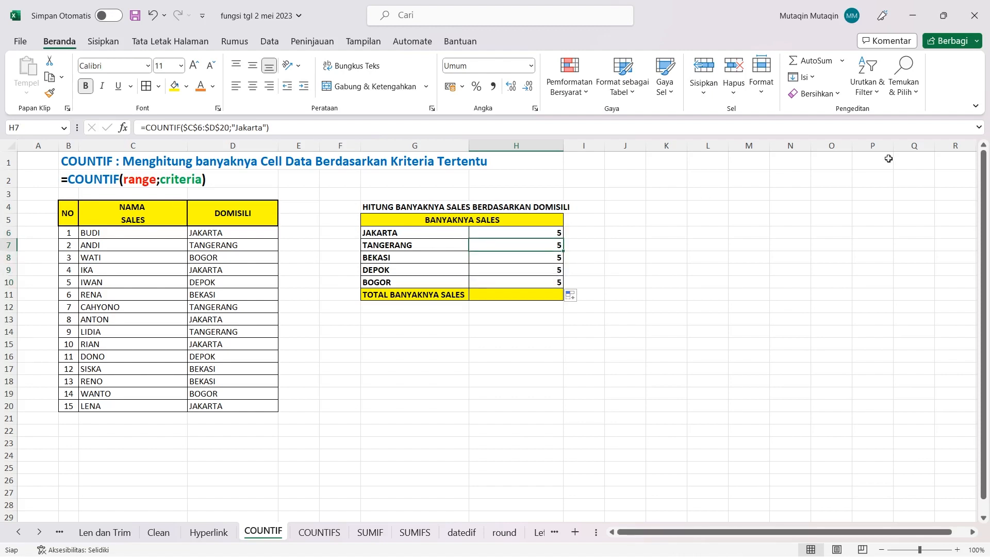
key("F2")
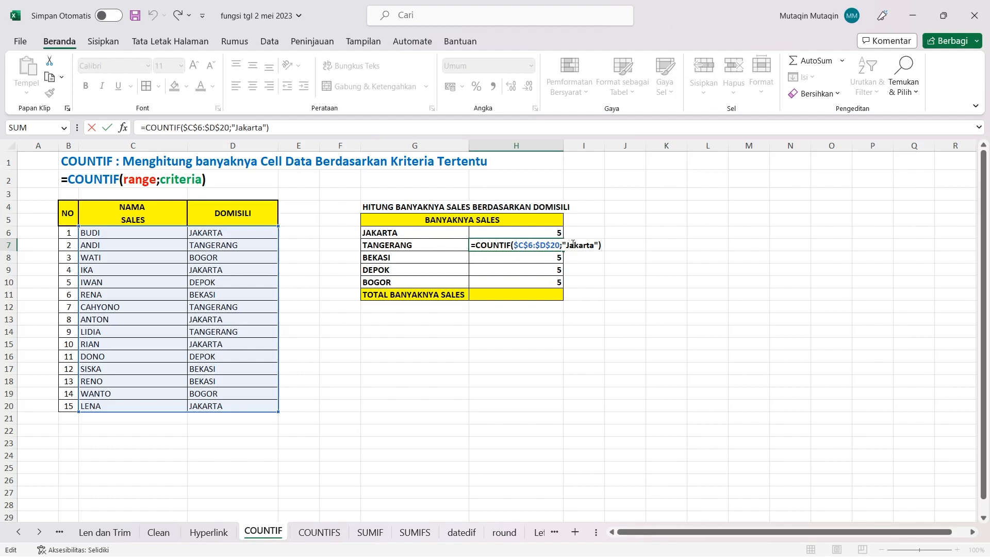
left_click_drag(568, 245, 600, 253)
type("T")
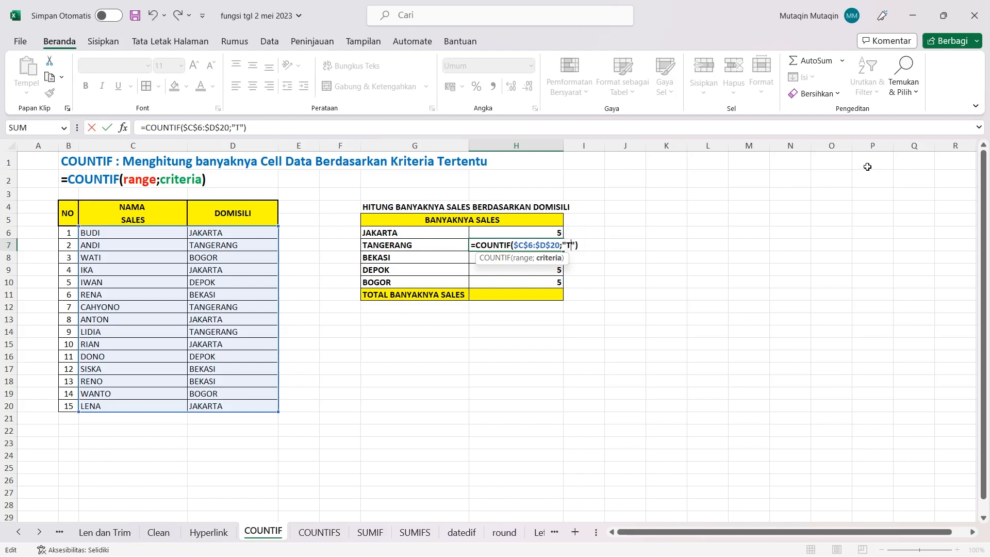
type("ANGERANG")
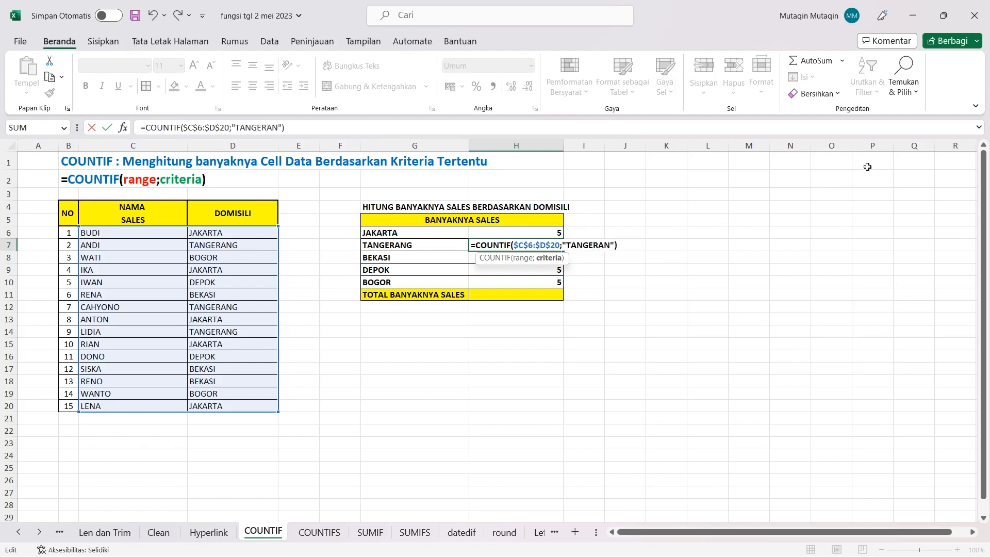
key("Return")
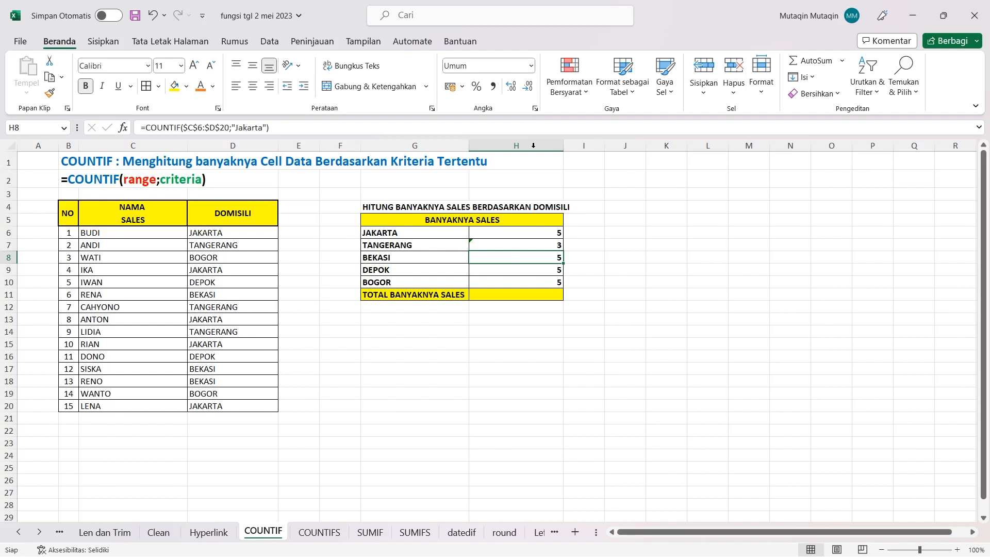
Change the criterion of the COUNTIF formula in H8 to "BEKASI".
double_click(511, 258)
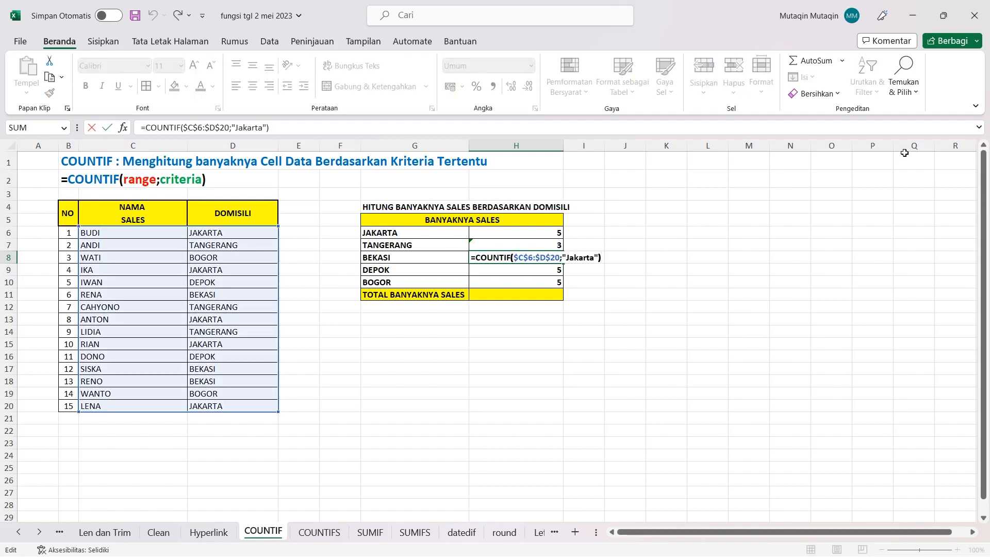
key("BackSpace")
key("BackSpace")
key("BackSpace")
key("BackSpace")
key("BackSpace")
key("BackSpace")
key("BackSpace")
type("BEKASI")
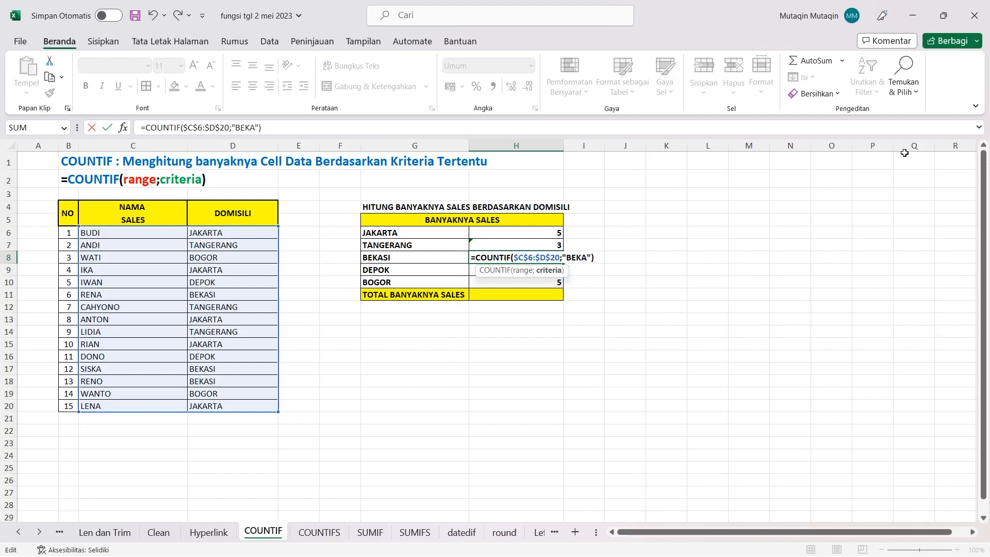
key("Return")
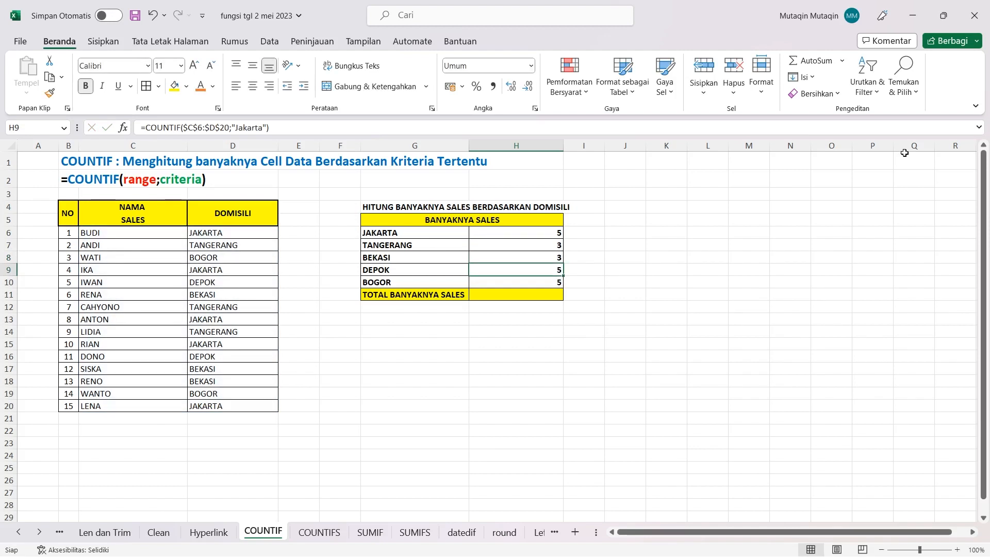
Replace the criterion of the COUNTIF formula in H9 with "DEPOK".
key("F2")
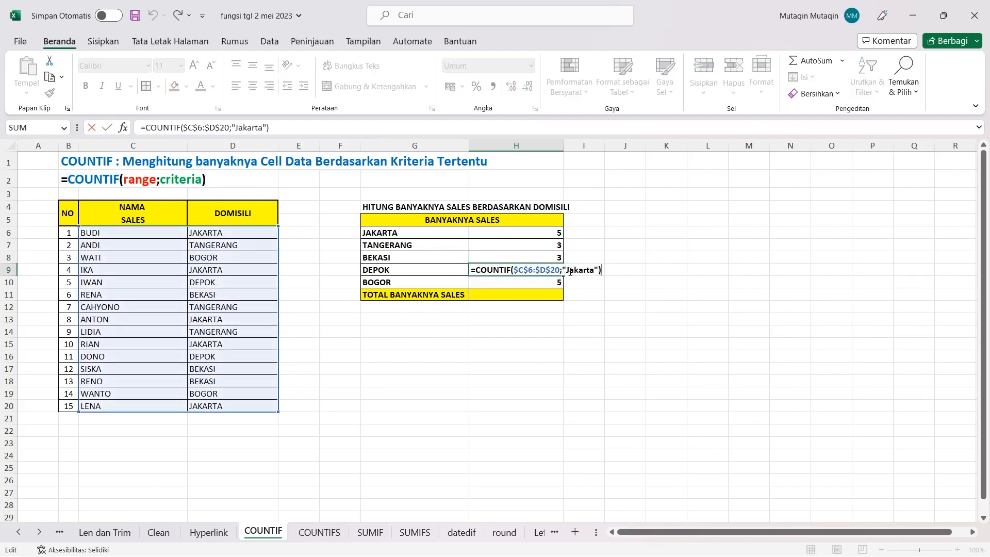
left_click_drag(566, 270, 597, 276)
type("DEPOK")
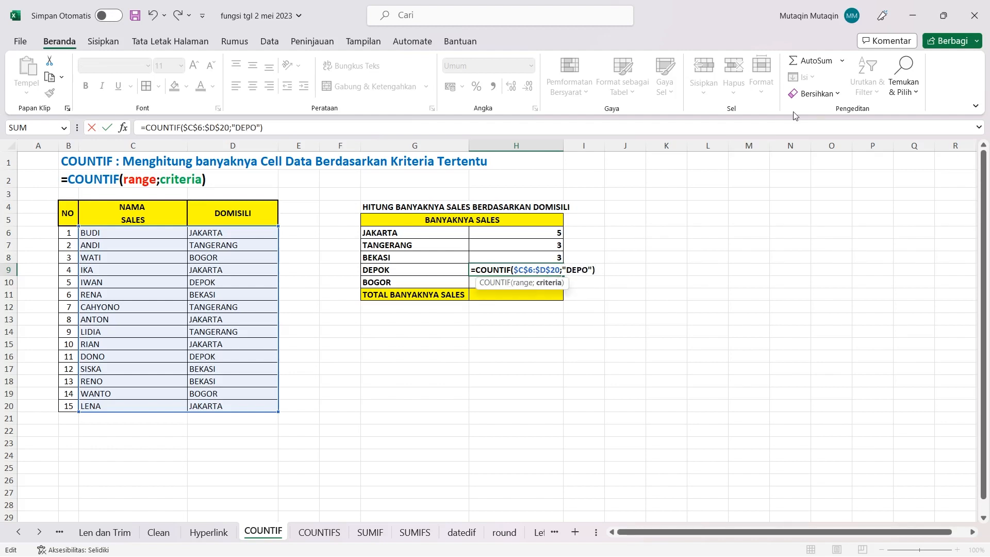
key("Return")
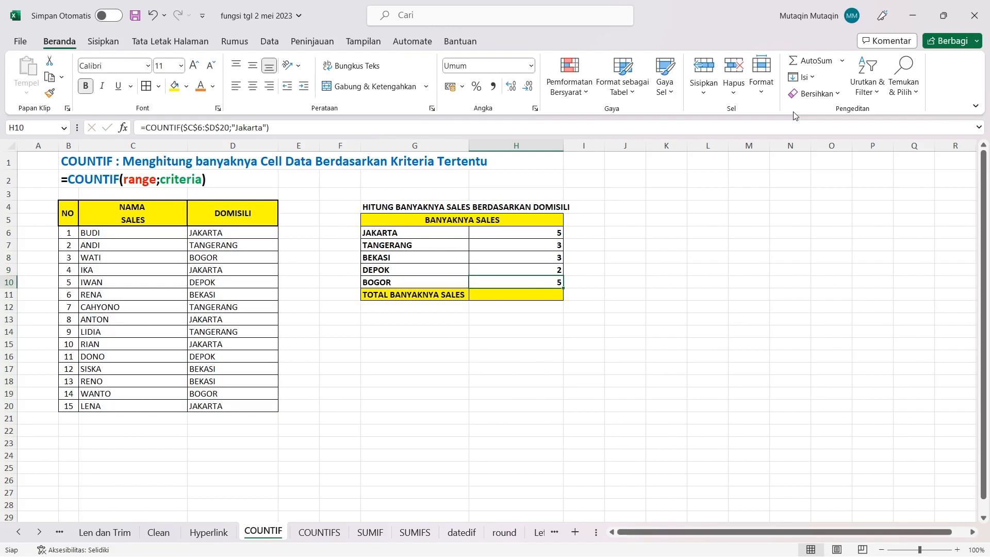
Change the criterion of the COUNTIF formula in H10 to "BOGOR".
key("F2")
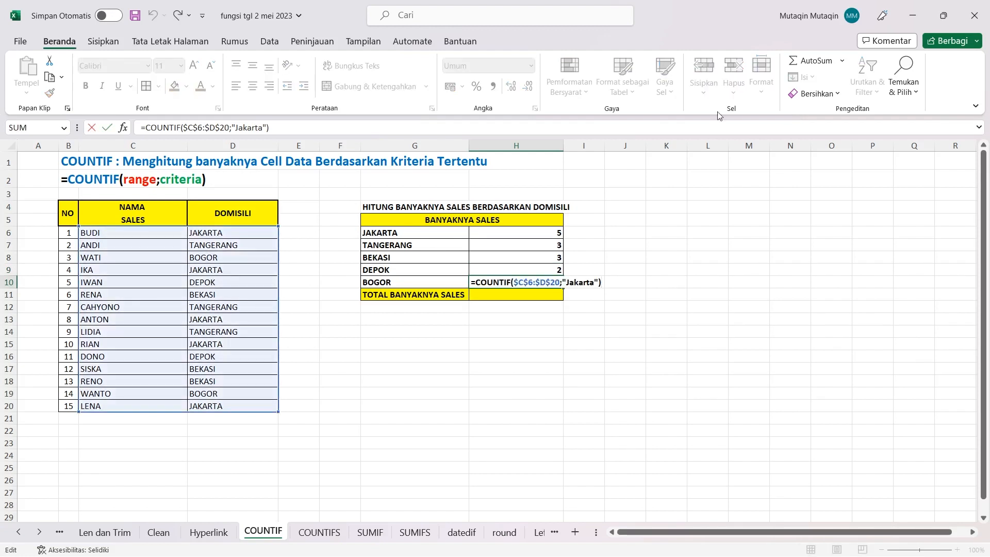
left_click_drag(567, 284, 591, 290)
type("BOG")
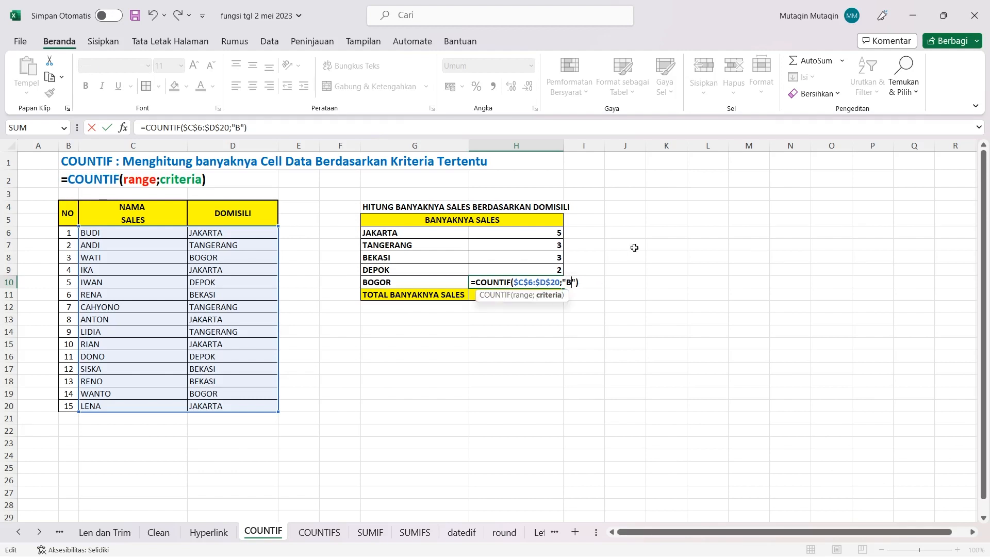
type("OR")
key("Return")
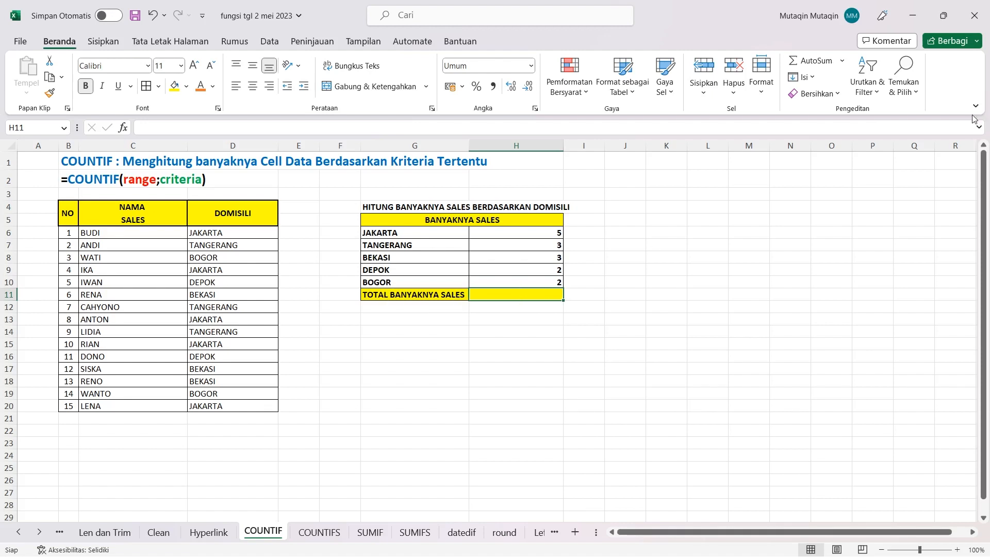
type("=C")
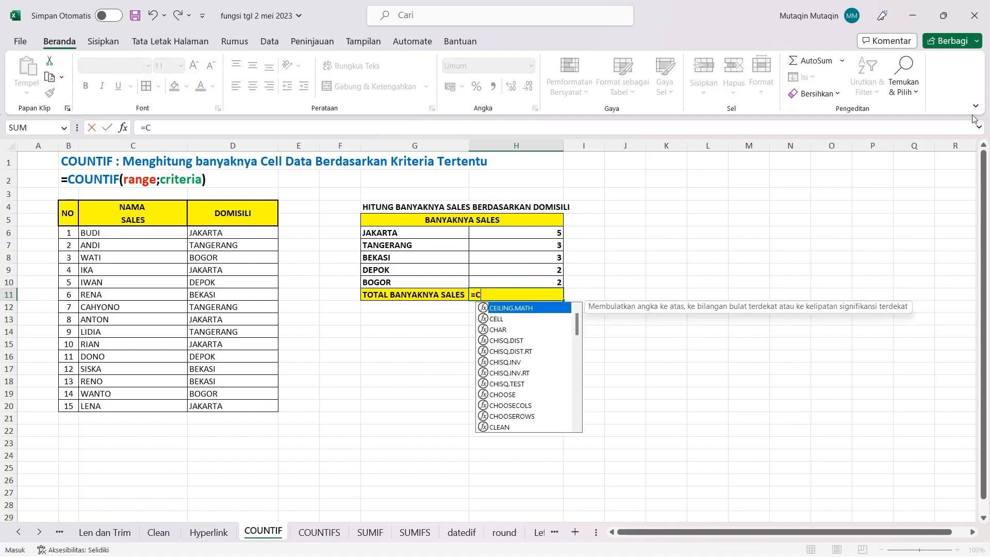
type("OUNTA(")
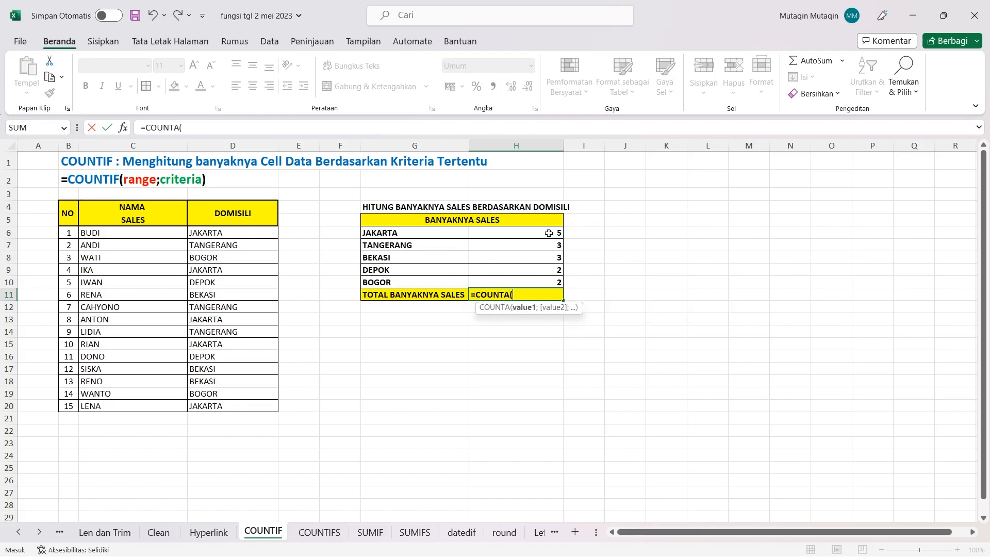
left_click_drag(549, 233, 558, 283)
key("Escape")
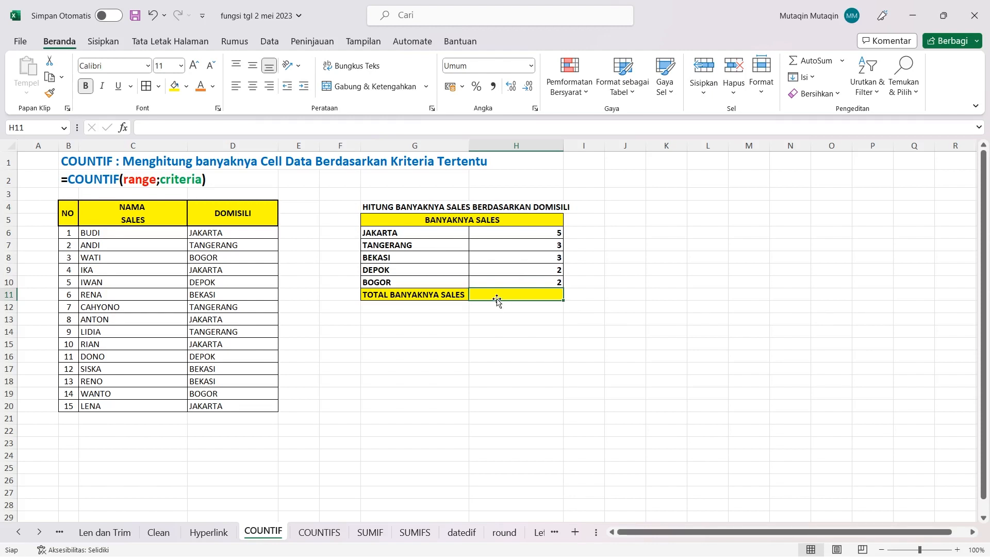
Total the sales counts in H11 with a SUM formula over H6:H10.
type("=SUM(")
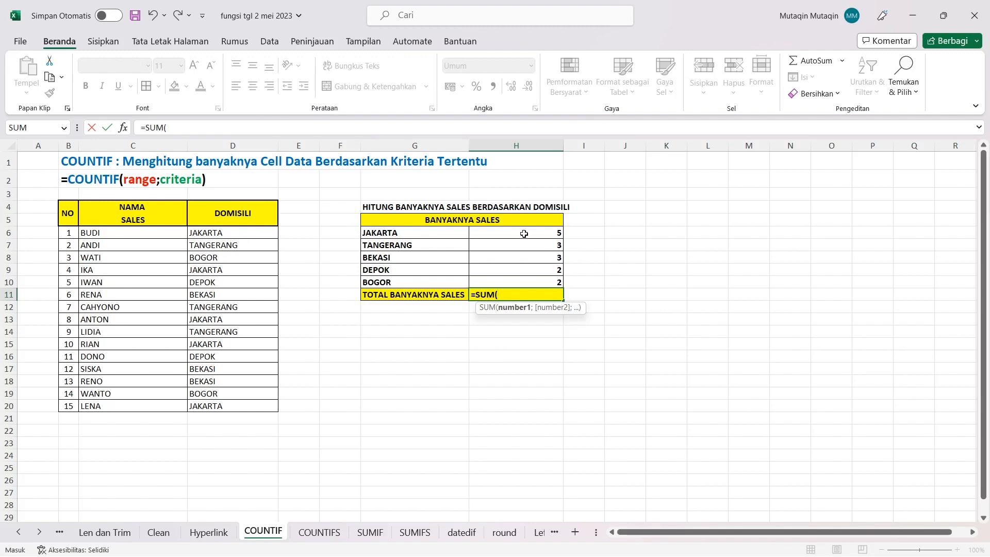
left_click_drag(524, 234, 521, 282)
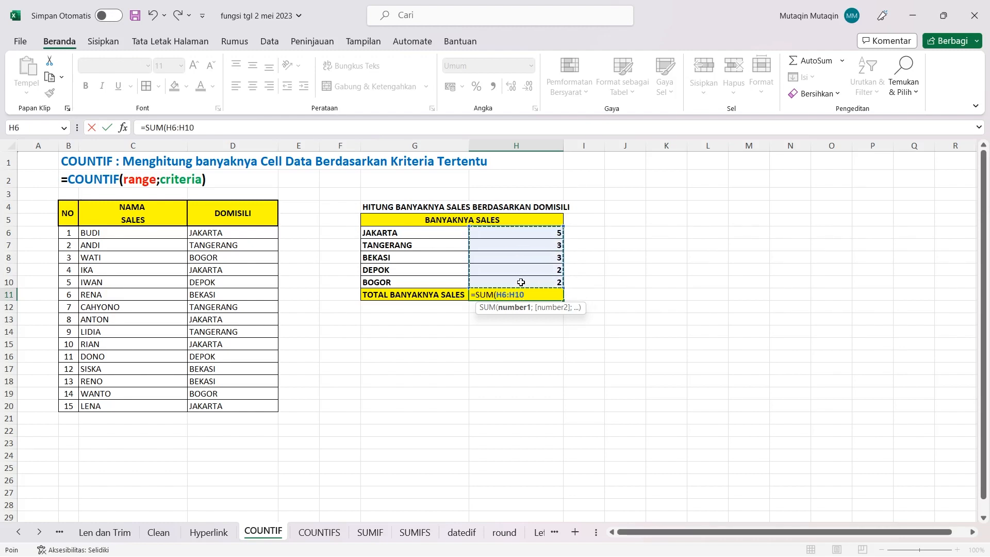
key("Return")
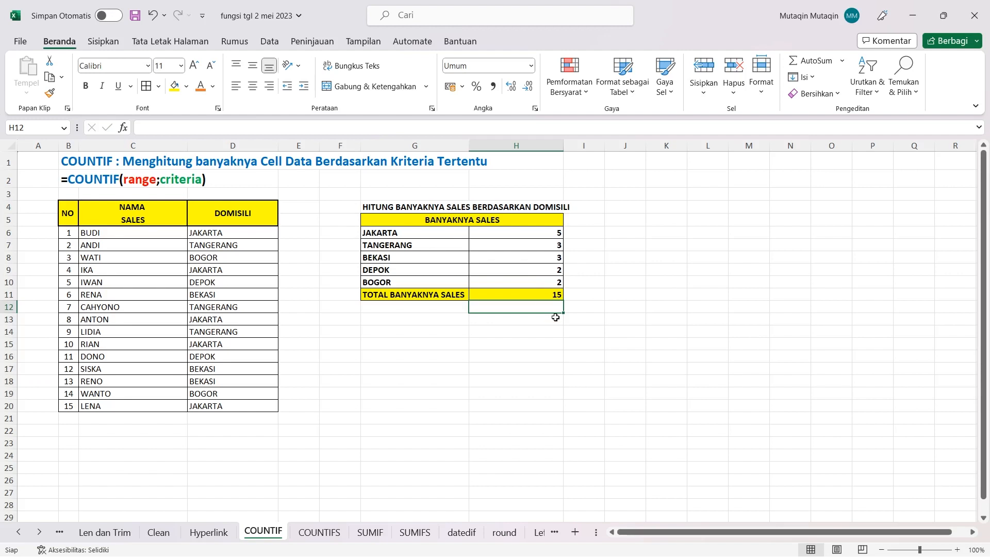
left_click(537, 296)
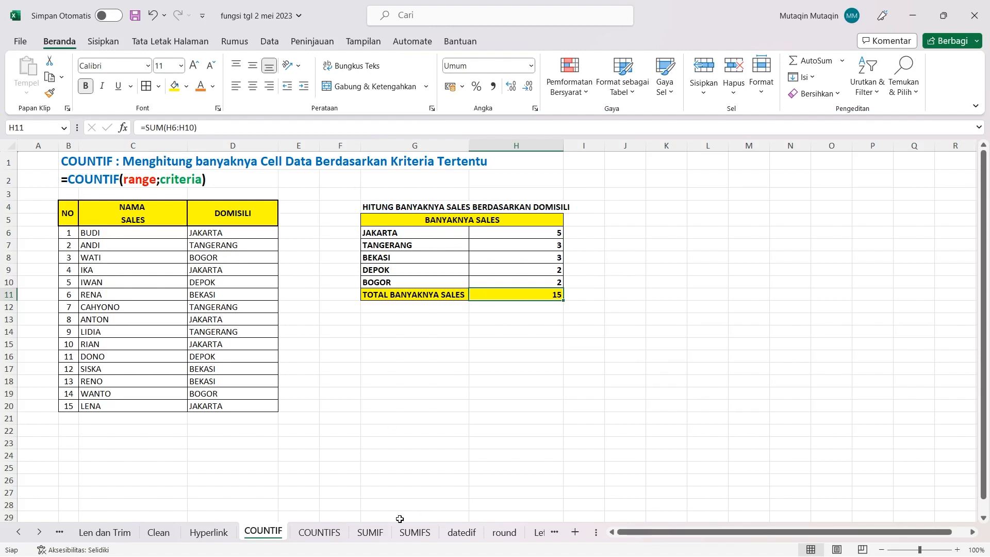
On the SUMIF sheet, total the units sold in E21 with a SUM formula over E6:E20.
left_click(380, 533)
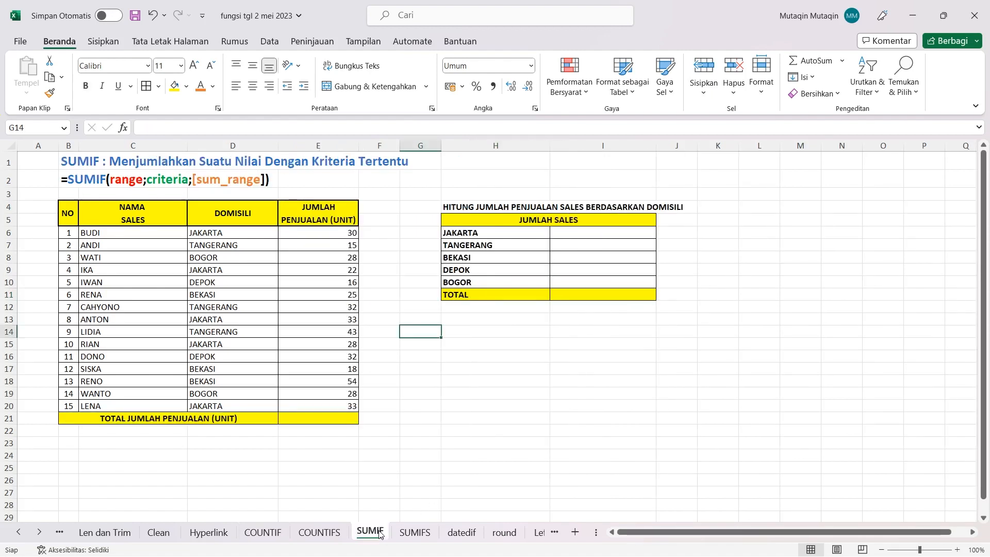
left_click(444, 331)
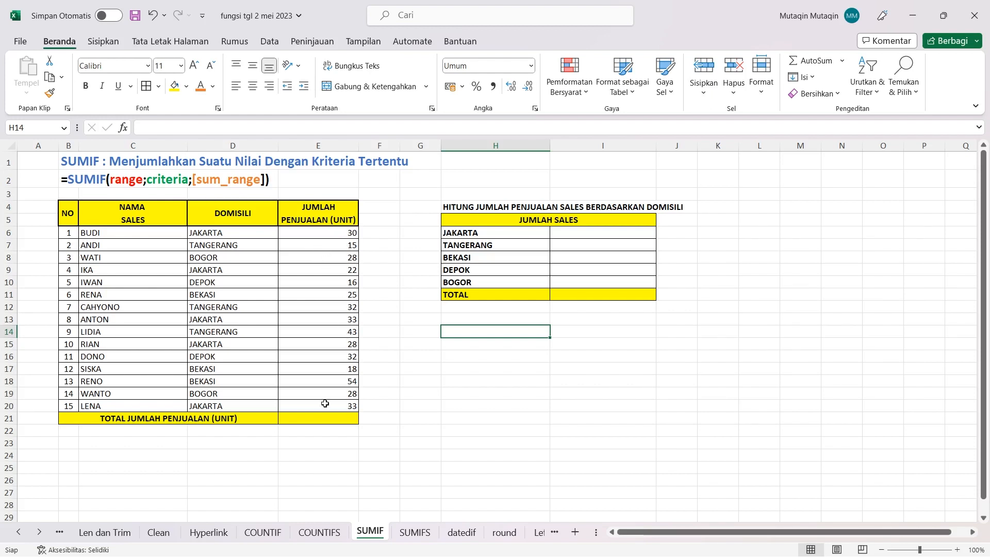
left_click(295, 416)
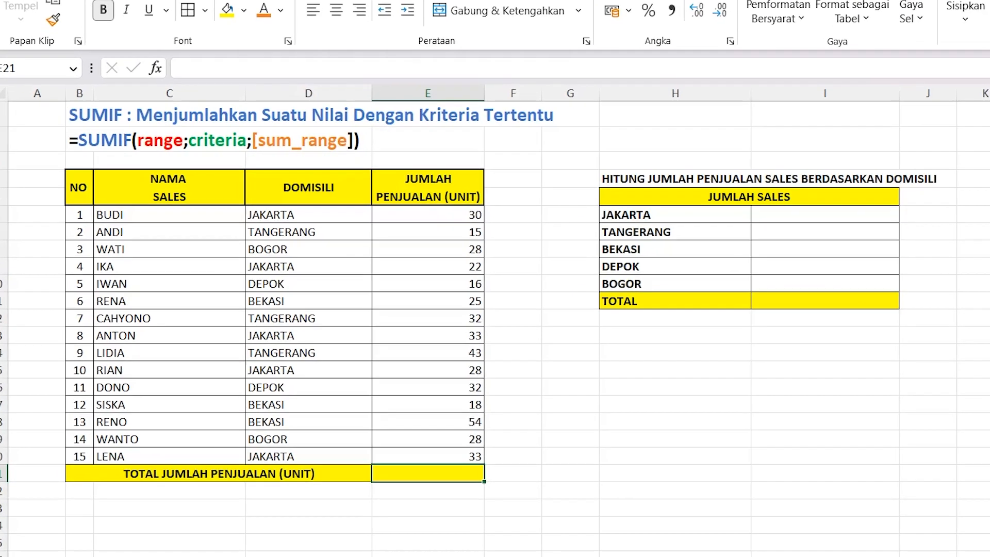
type("=")
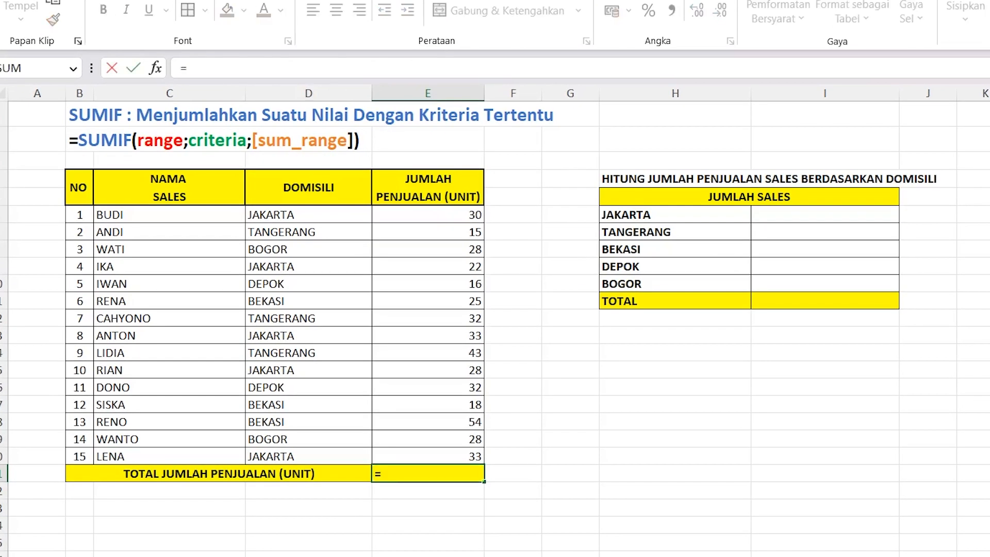
type("SUM")
type("(")
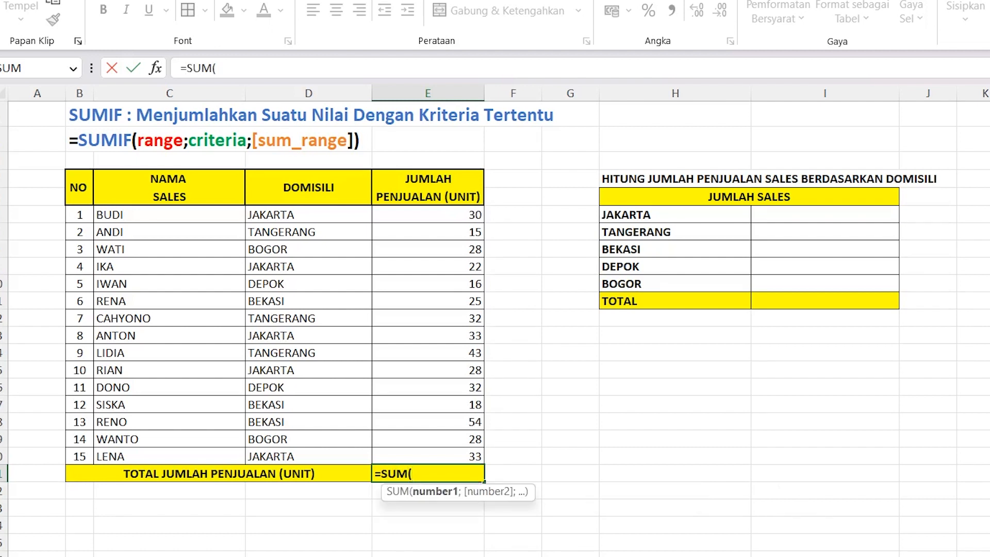
left_click(411, 215)
left_click_drag(410, 215, 425, 459)
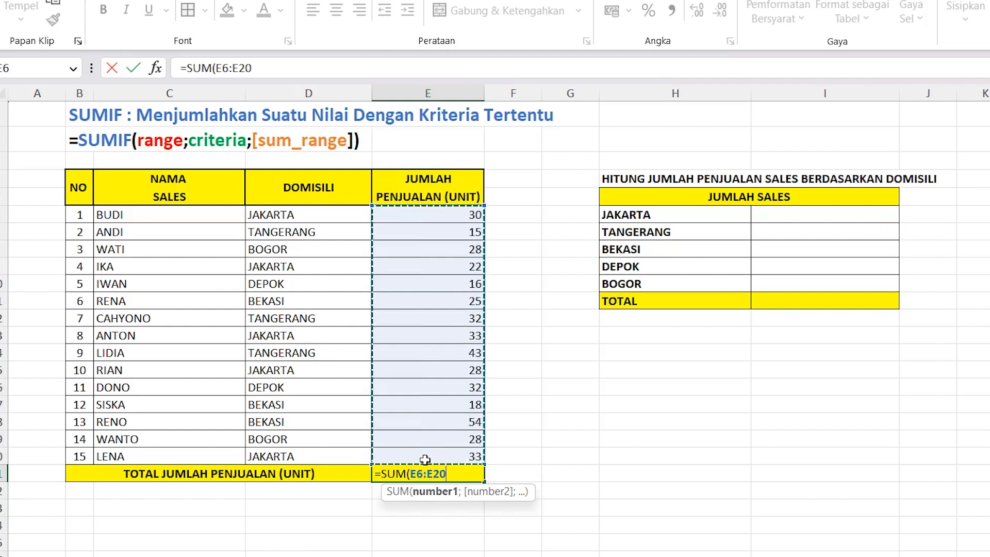
type(")")
key("Return")
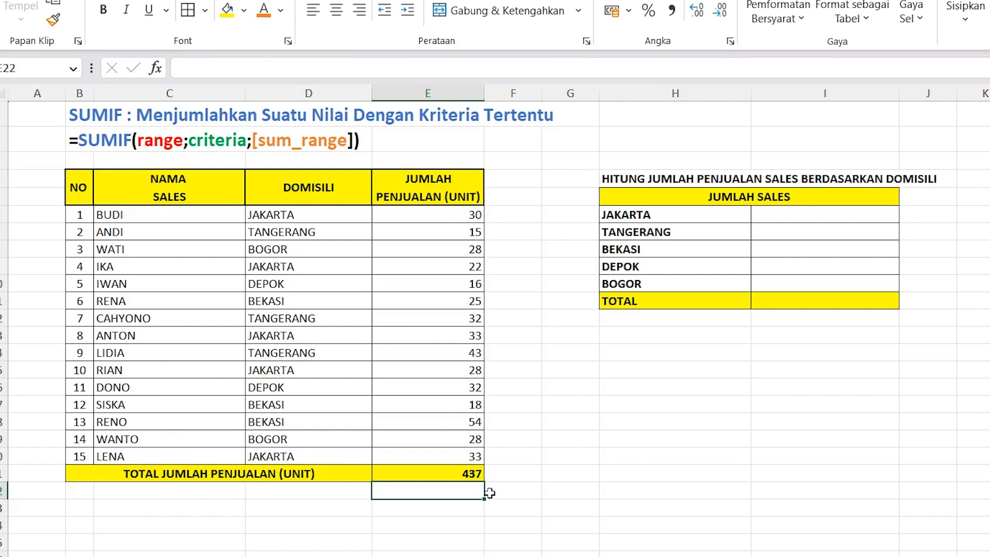
left_click(408, 474)
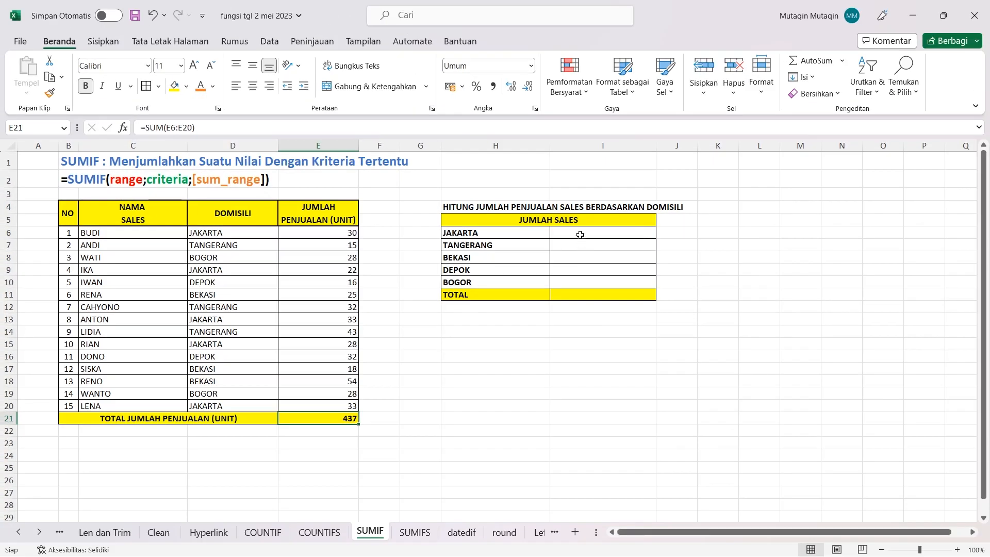
Start a SUMIF formula in I6 with the domicile cells $D$6:$D$20 as absolute range.
left_click(580, 234)
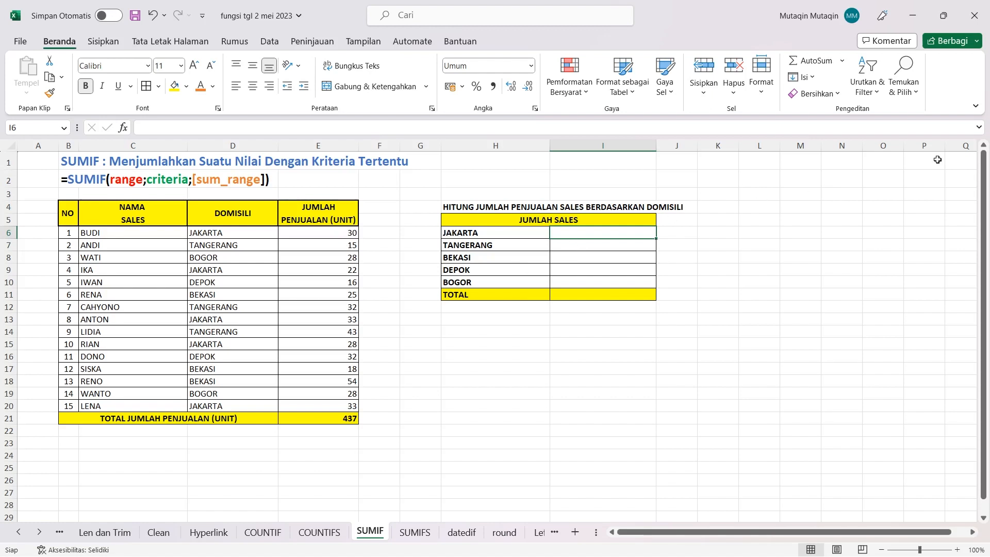
type("=SUMIF")
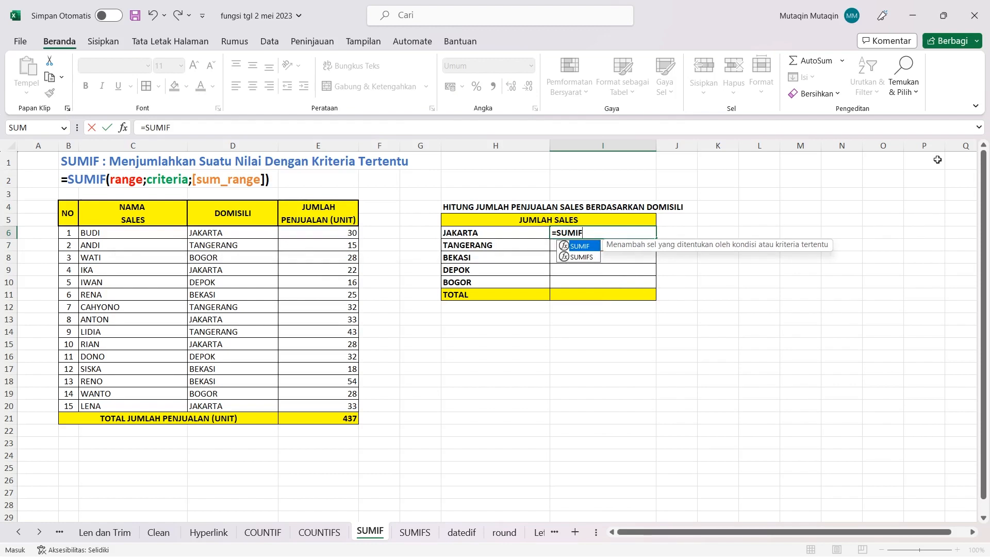
key("Tab")
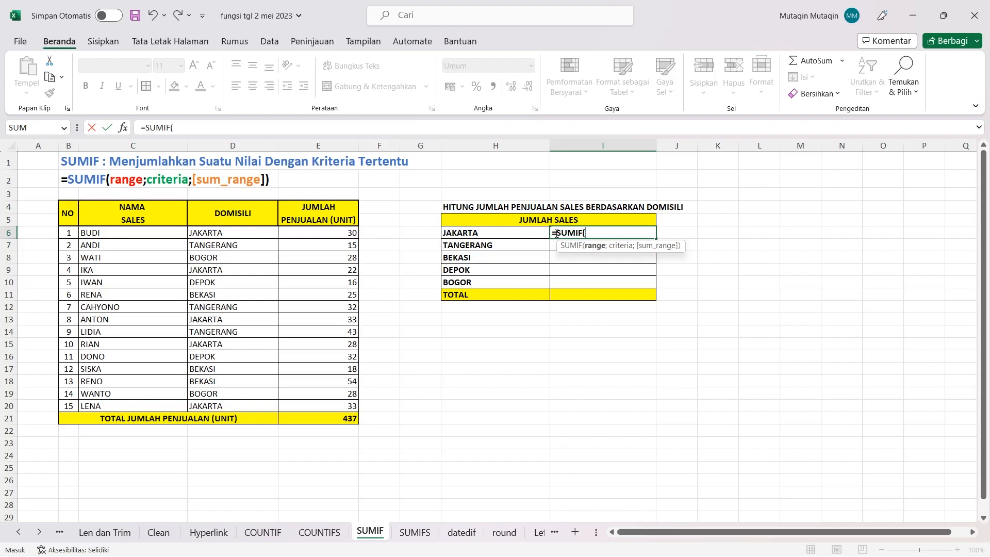
left_click_drag(249, 231, 254, 411)
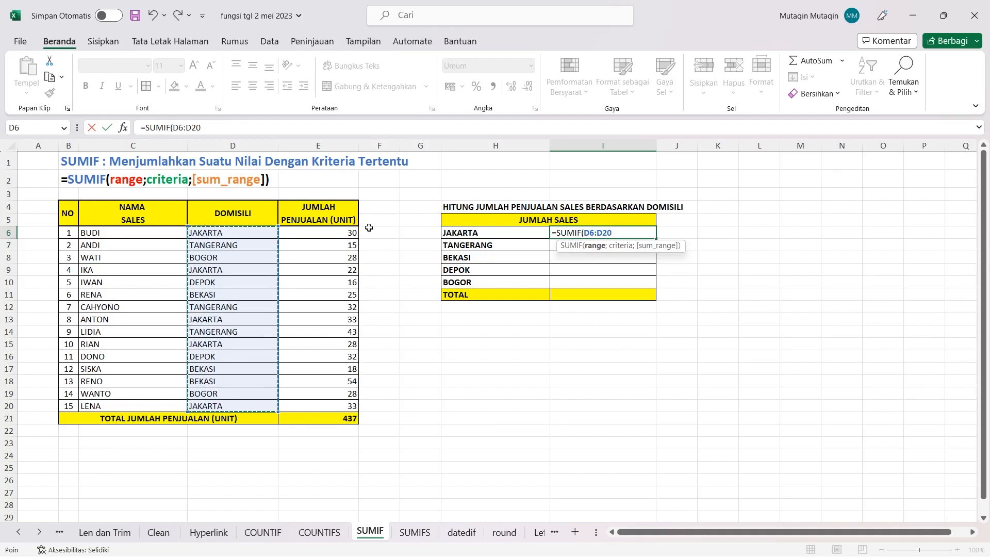
key("F4")
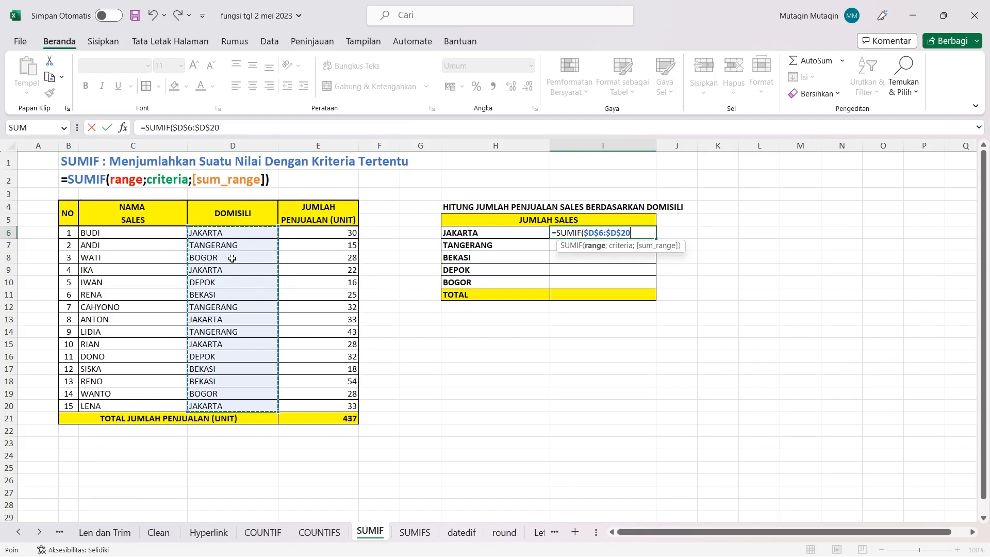
type(";")
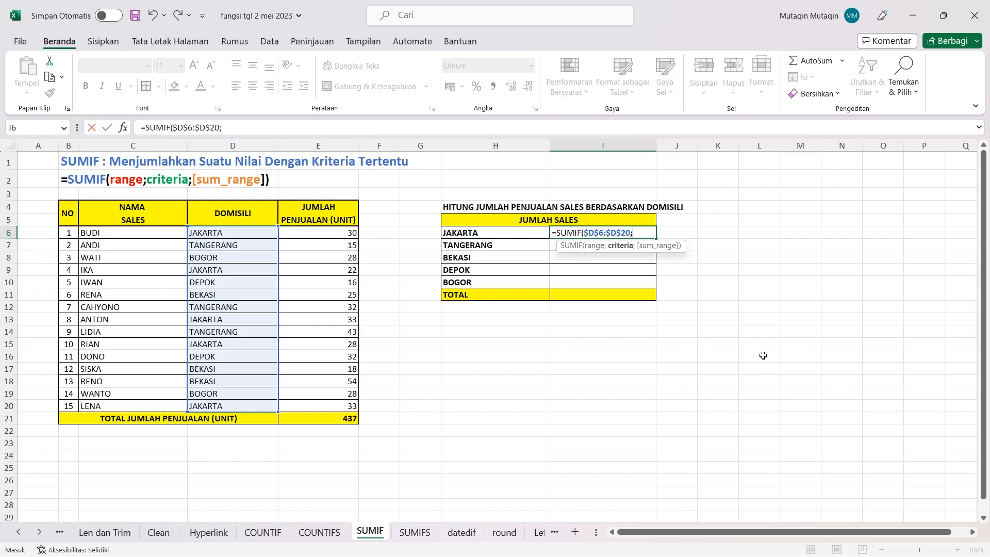
Add "Jakarta" as the criterion and $E$6:$E$20 as the absolute sum range, and complete the SUMIF formula in I6.
type("\"JAKARTA\";")
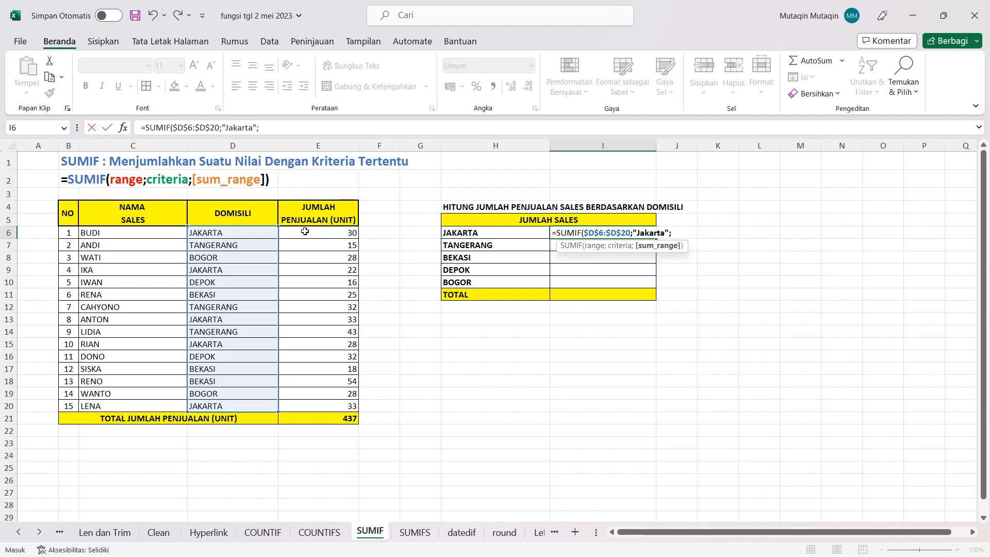
left_click_drag(305, 231, 319, 349)
left_click_drag(319, 394, 316, 407)
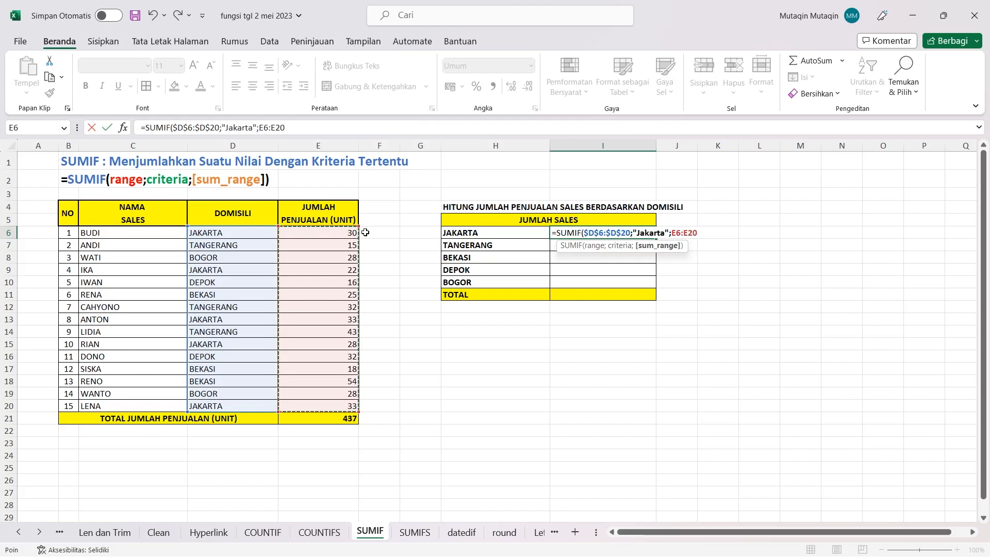
key("F4")
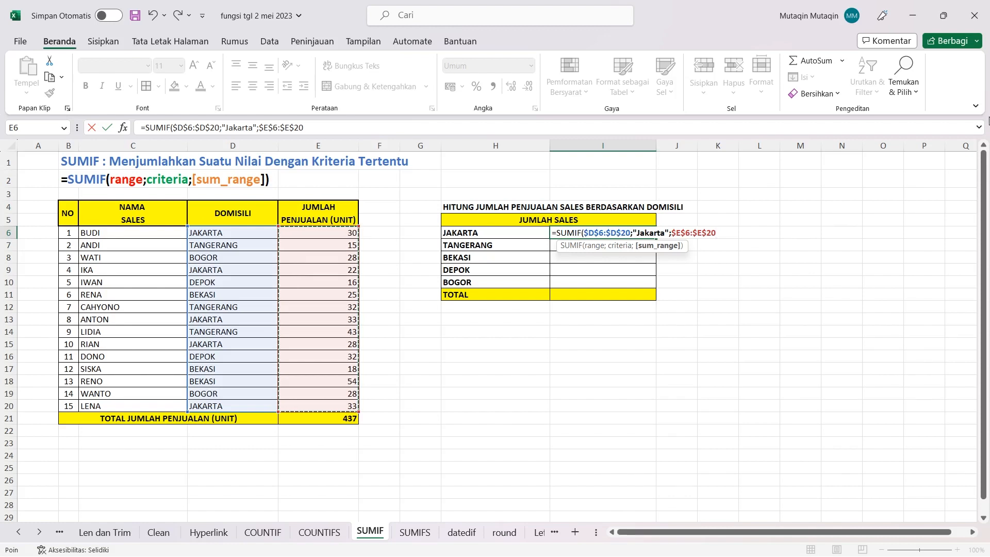
key("Return")
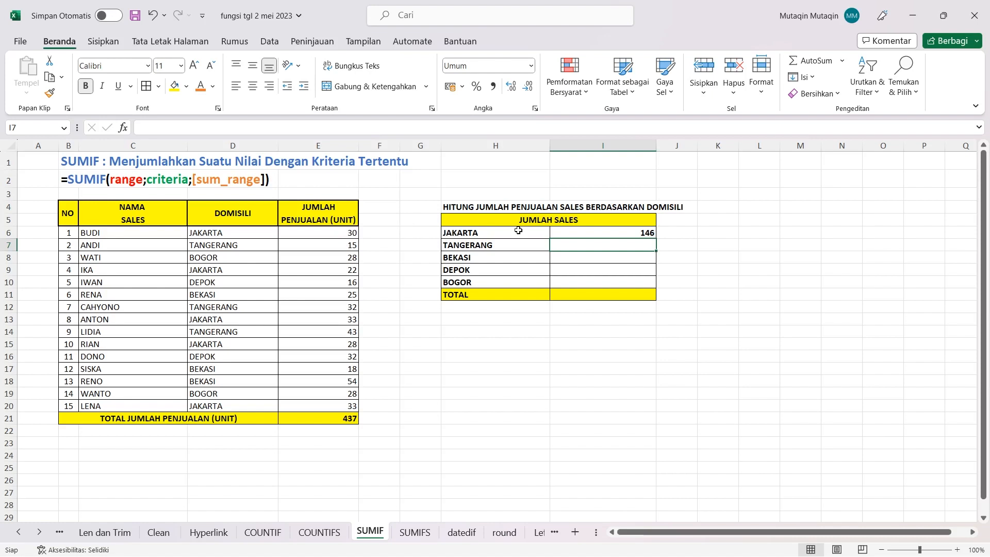
Change the heading in H5 of the domicile summary table to "JUMLAH PENJUALAN".
left_click_drag(515, 221, 508, 232)
left_click(503, 219)
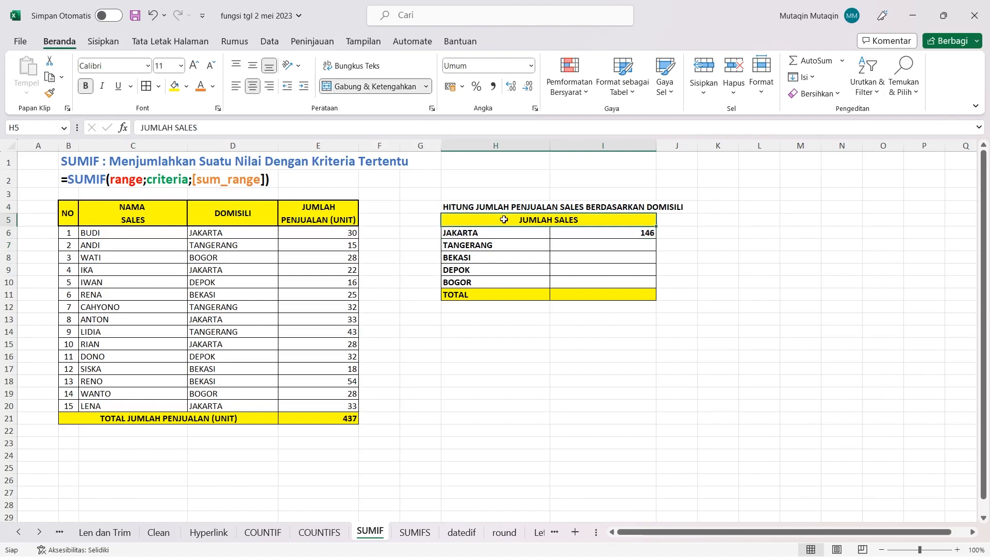
double_click(551, 219)
double_click(574, 222)
type("PENJUALAN")
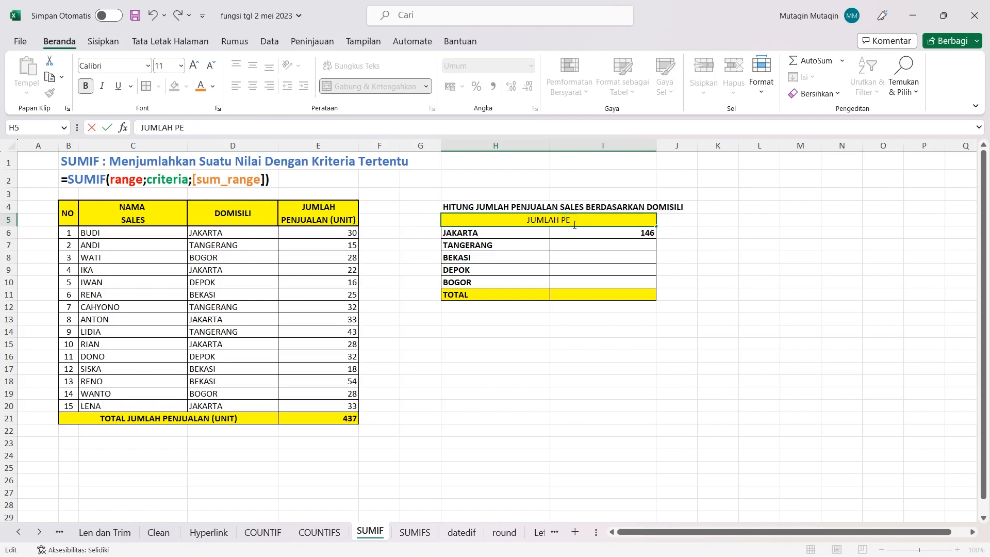
key("Return")
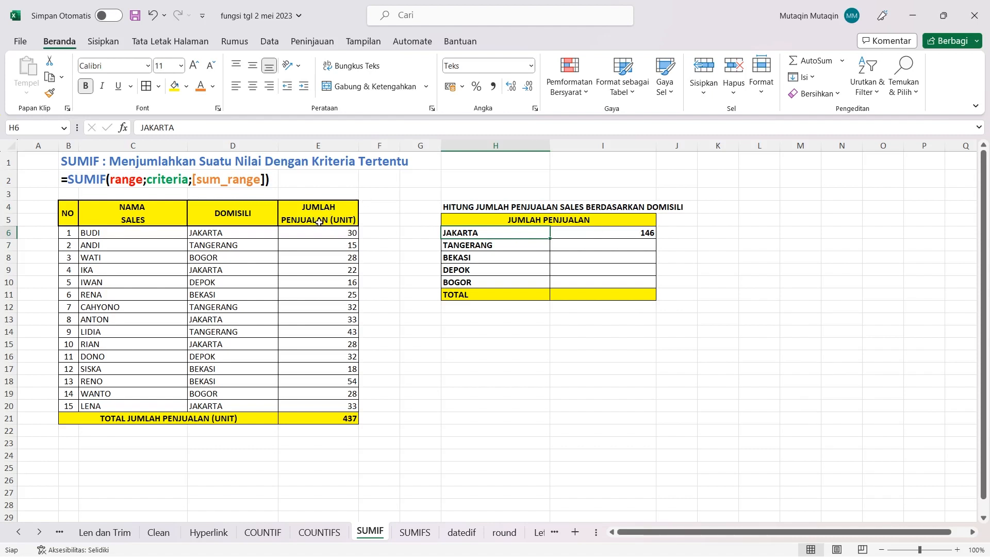
Copy the SUMIF formula from I6 down through I10 for the remaining domiciles.
left_click(597, 234)
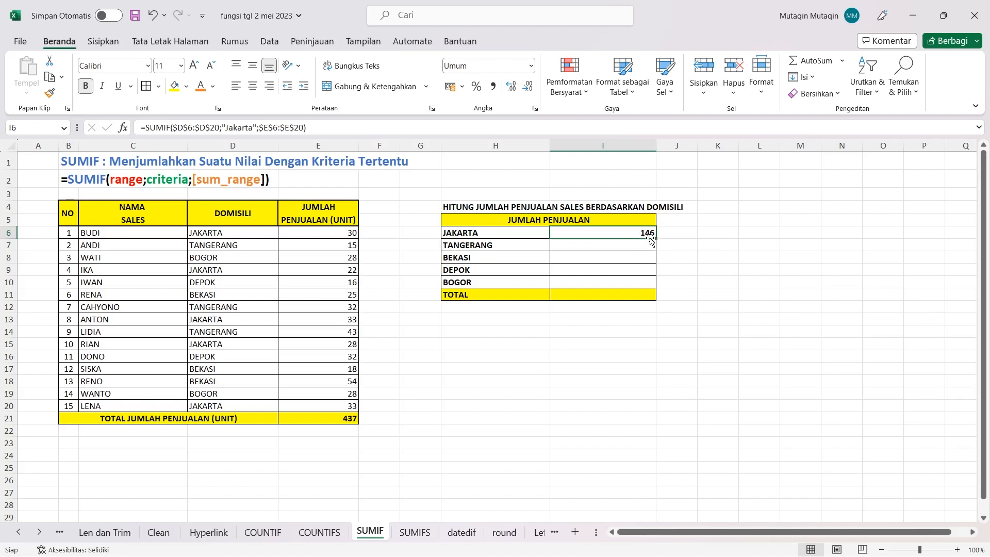
left_click_drag(656, 240, 660, 289)
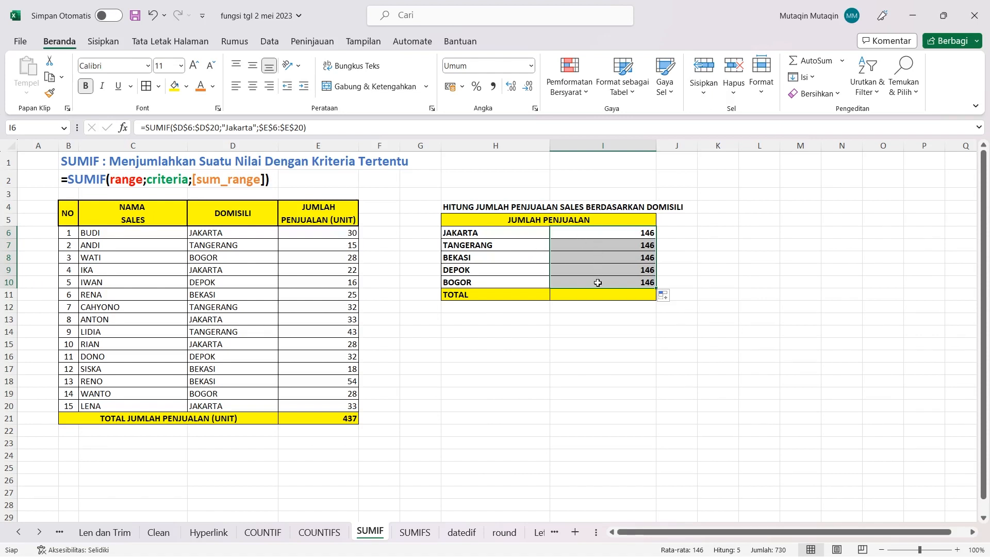
left_click(606, 247)
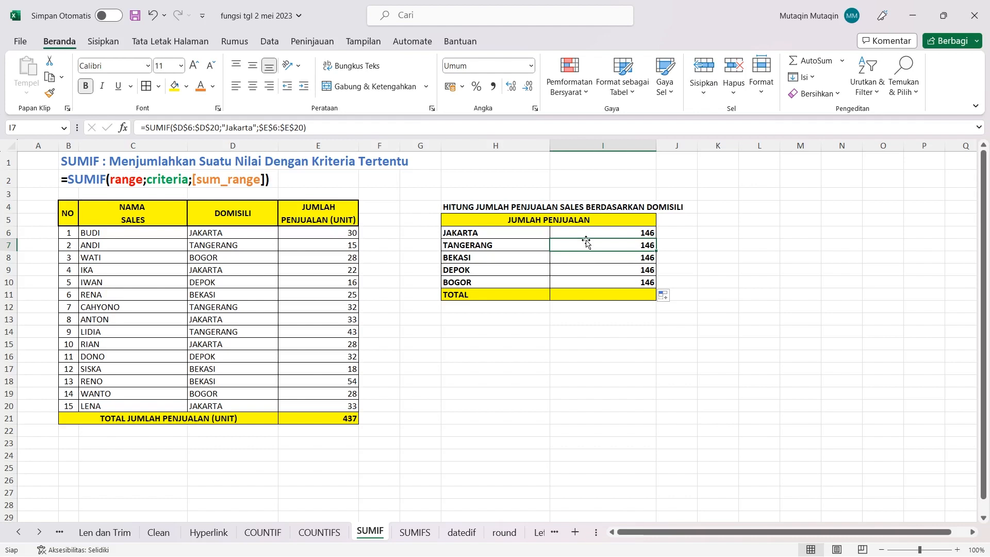
Change the criterion of the SUMIF formula in I7 to "TANGERANG".
double_click(587, 242)
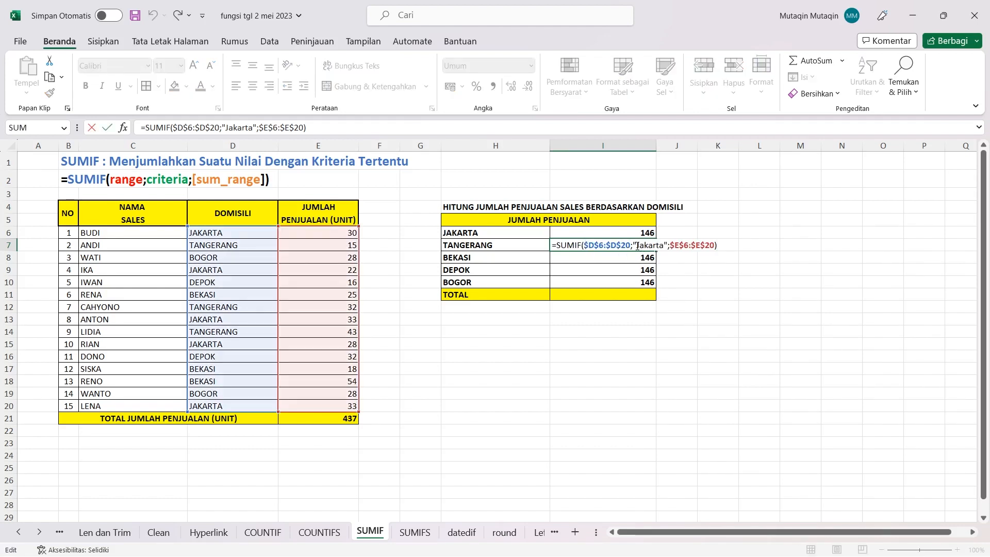
left_click_drag(638, 246, 663, 256)
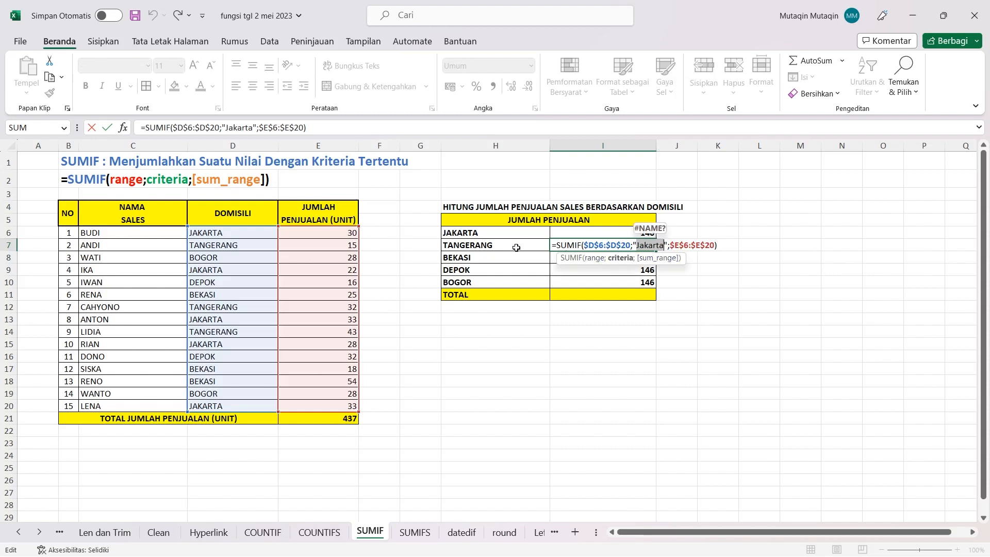
type("TANGER")
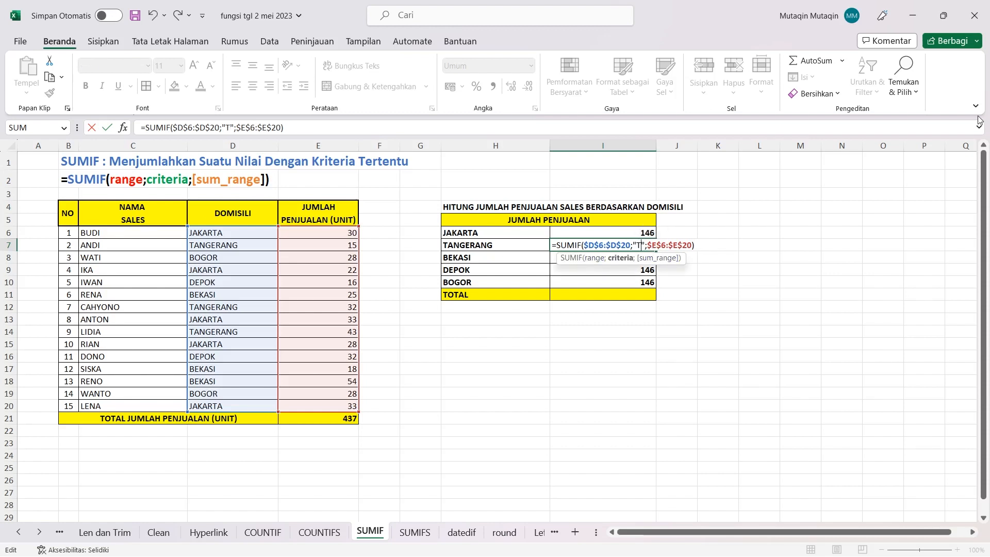
type("ANG")
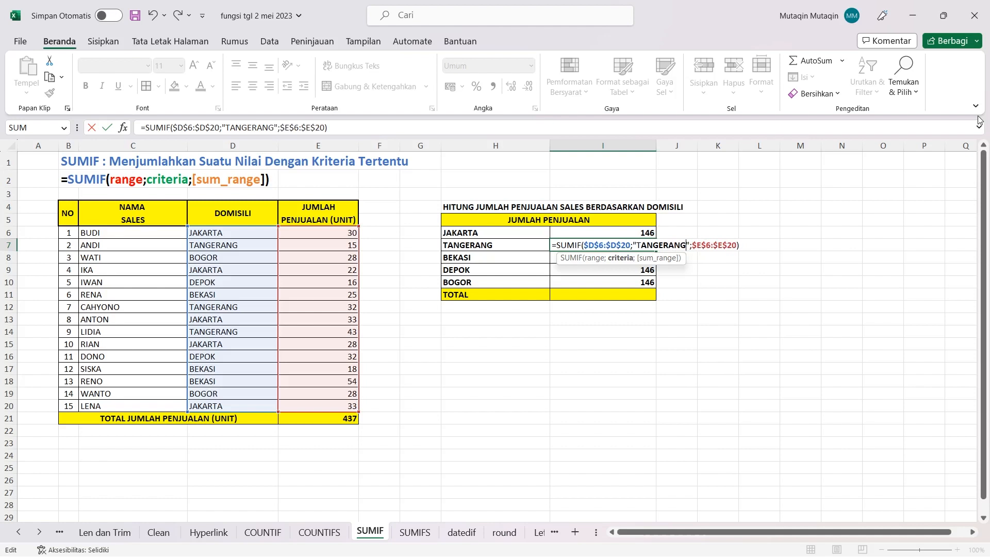
key("Return")
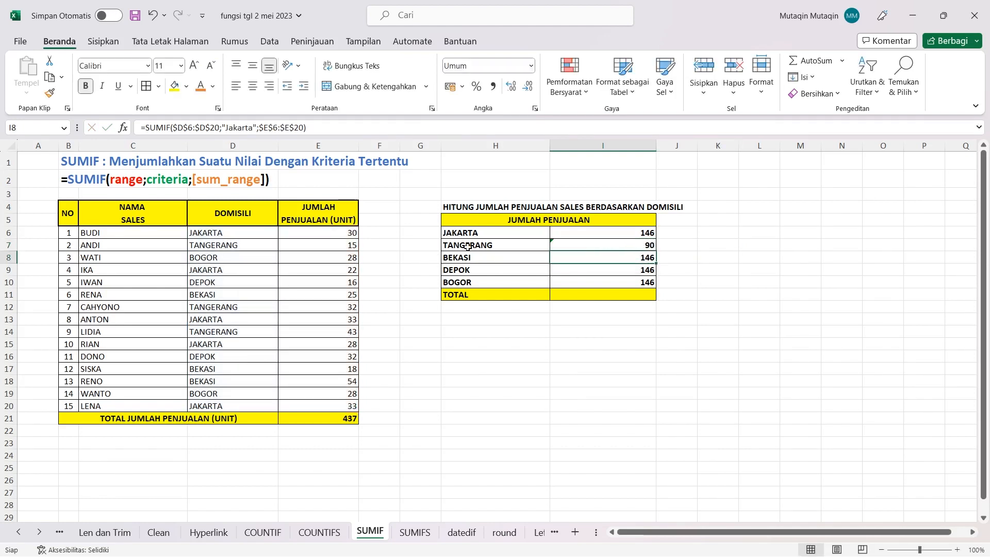
left_click(519, 248)
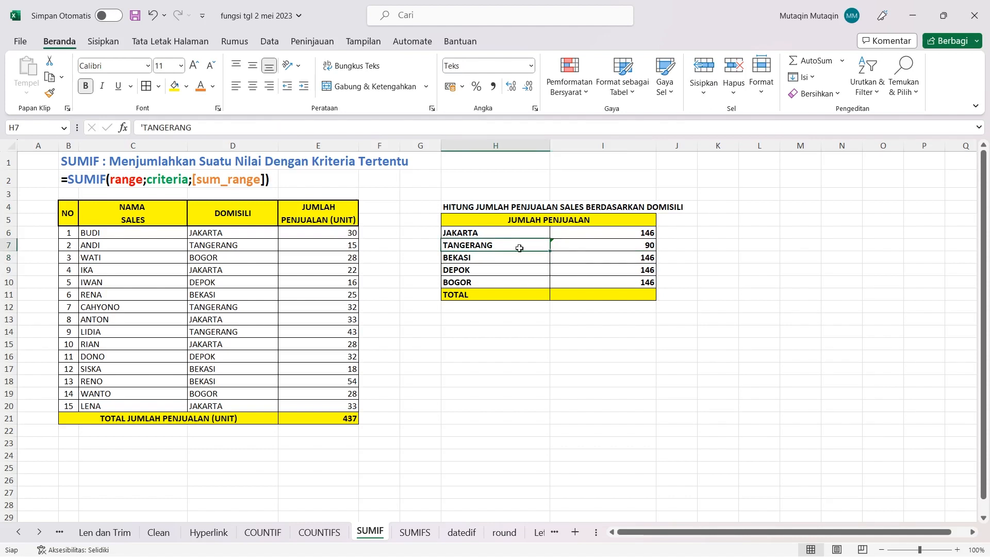
left_click(604, 246)
Change the criterion of the SUMIF formula in I8 to "BEKASI".
left_click(631, 260)
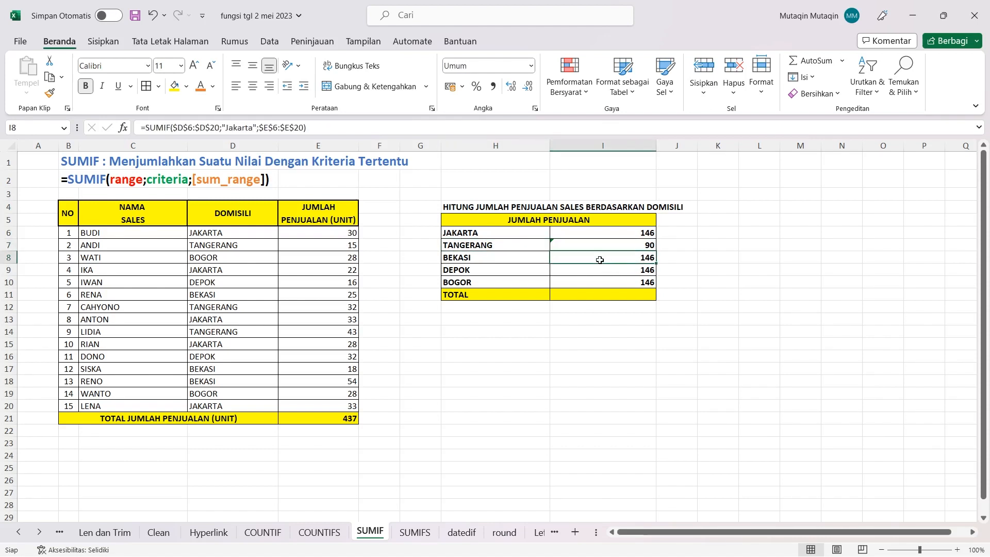
key("F2")
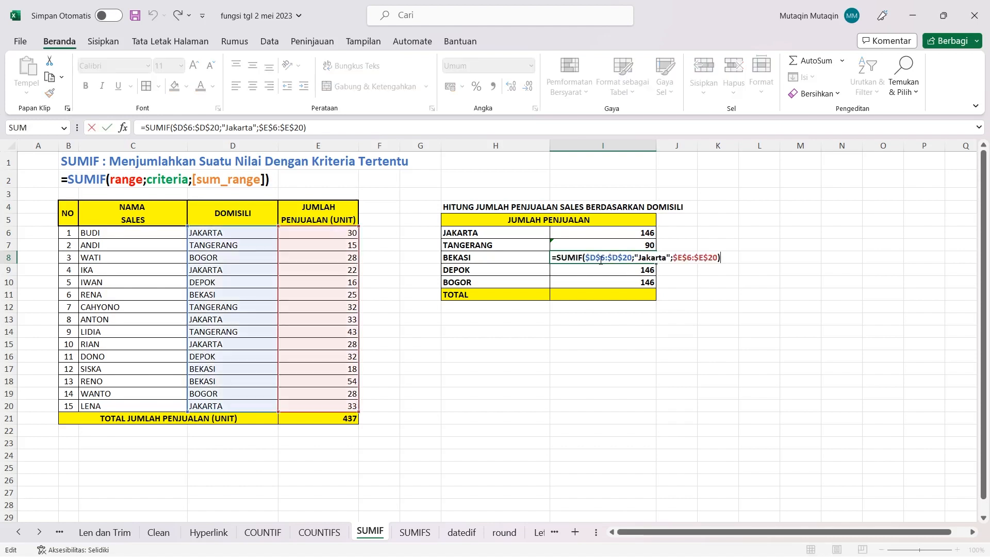
left_click_drag(667, 260, 639, 257)
type("BEKASI")
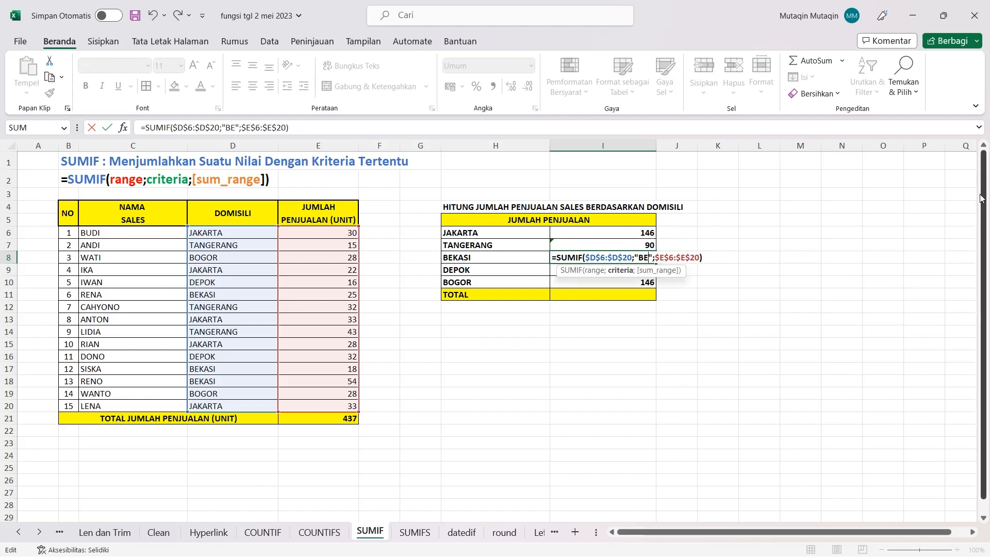
key("Return")
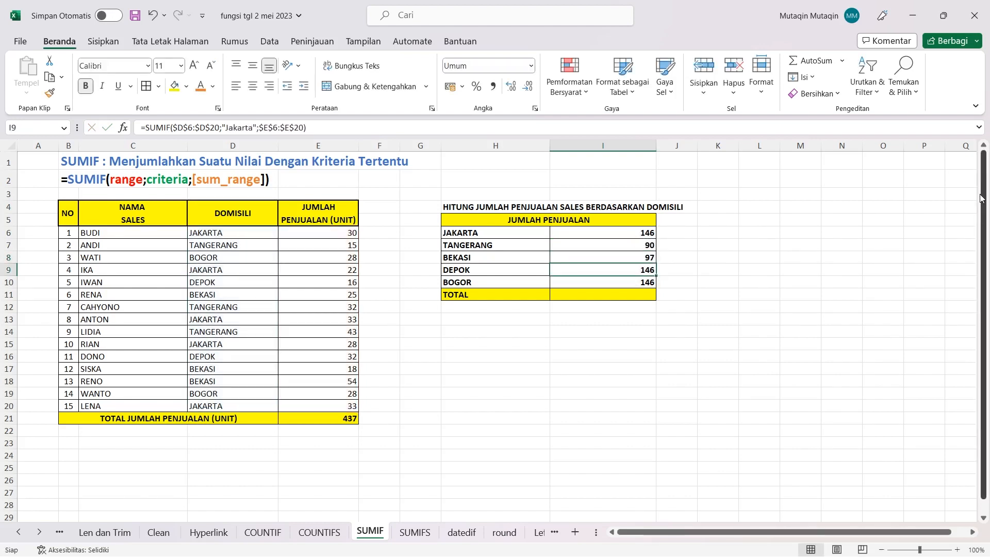
Change the criterion of the SUMIF formula in I9 to "DEPOK".
double_click(600, 272)
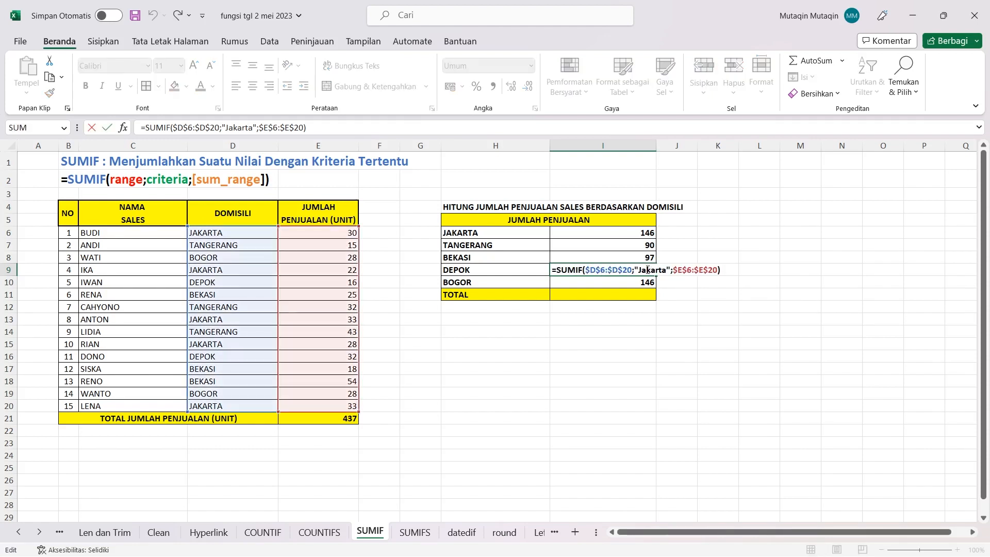
left_click_drag(640, 270, 665, 270)
type("DEPOK")
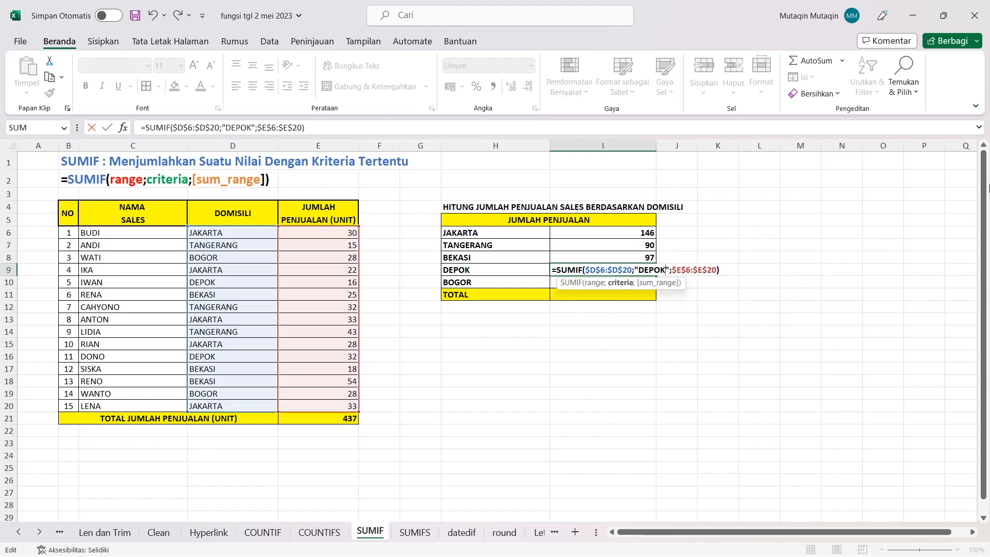
key("Return")
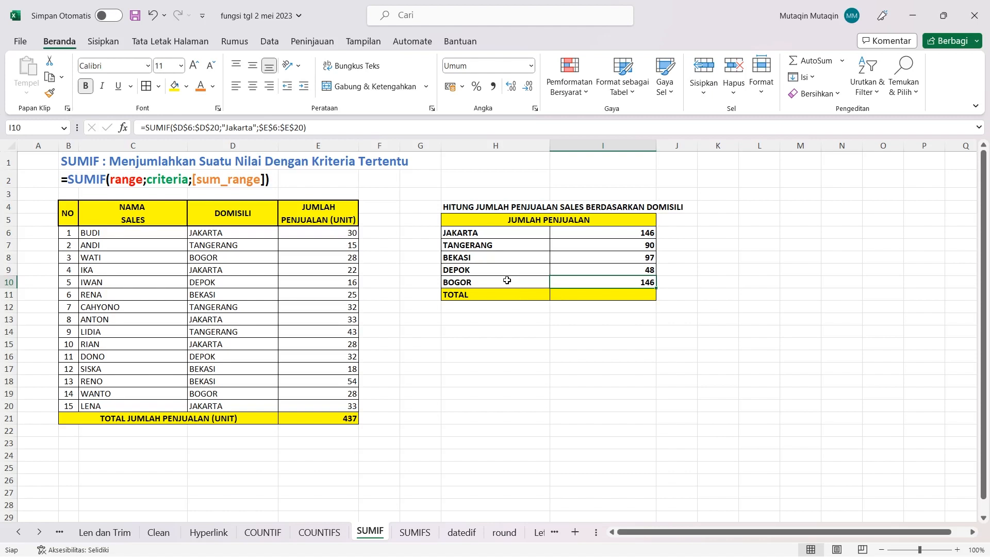
Change the criterion of the SUMIF formula in I10 to "BOGOR".
double_click(599, 284)
left_click_drag(637, 283, 666, 289)
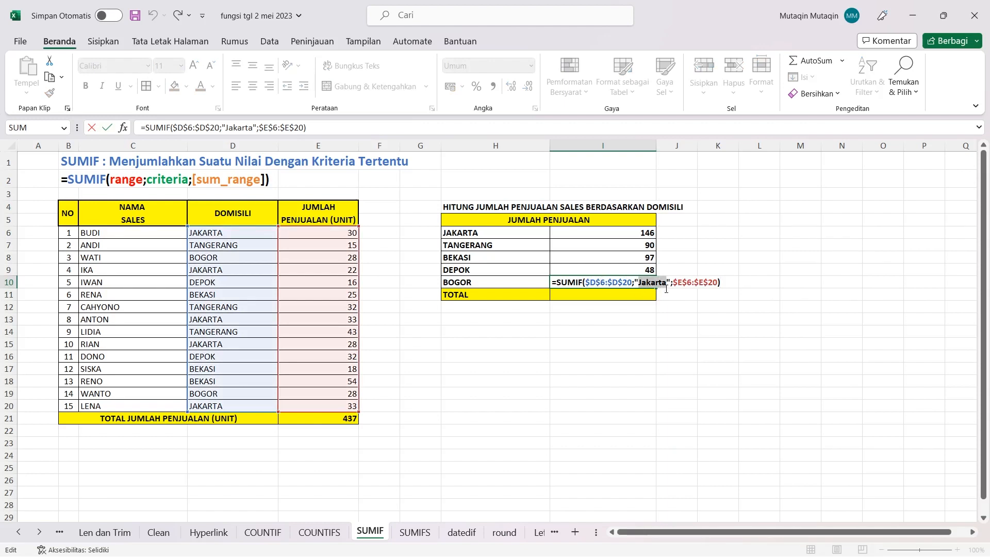
type("BOGOR")
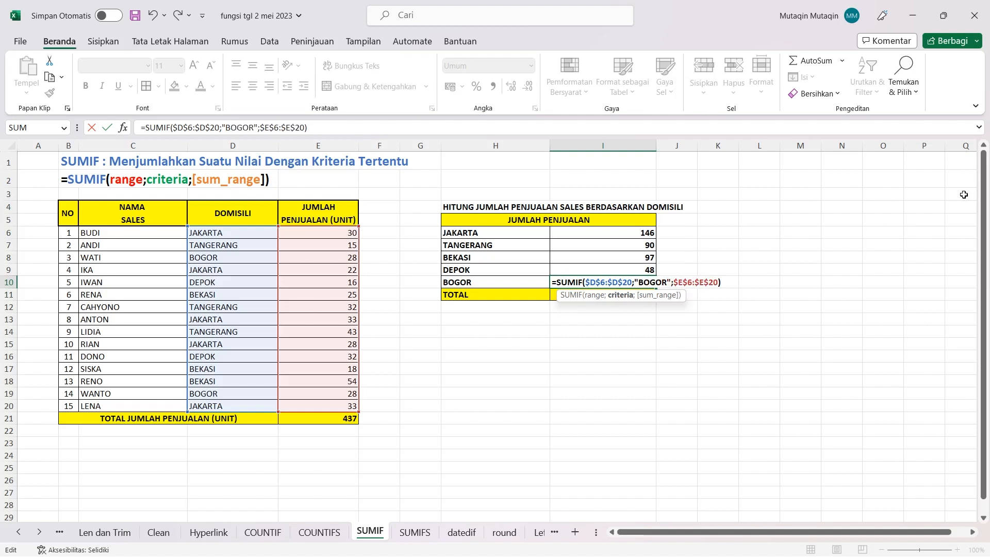
key("Return")
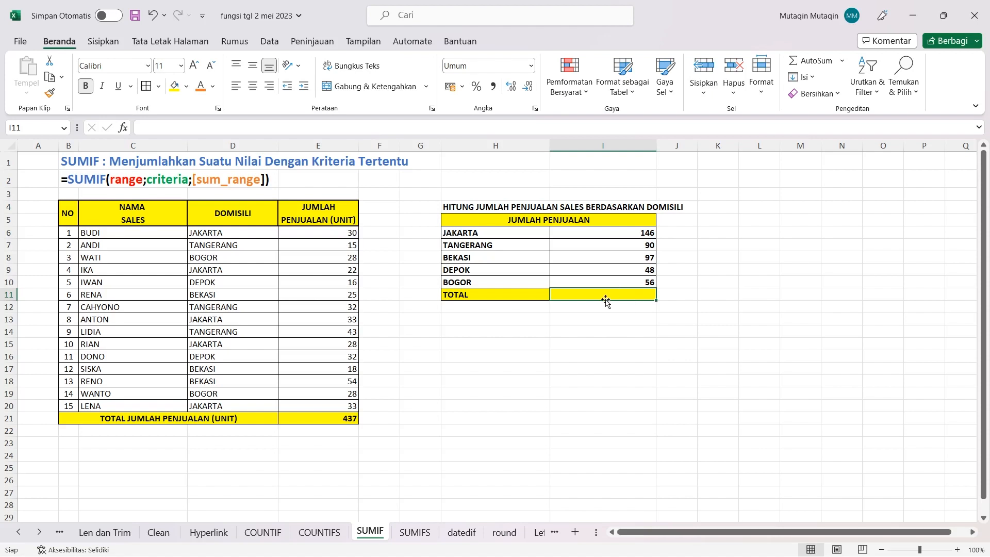
Total the domicile sales in I11 with =SUM(I6:I10) and compare the result with the overall total in E21.
type("=")
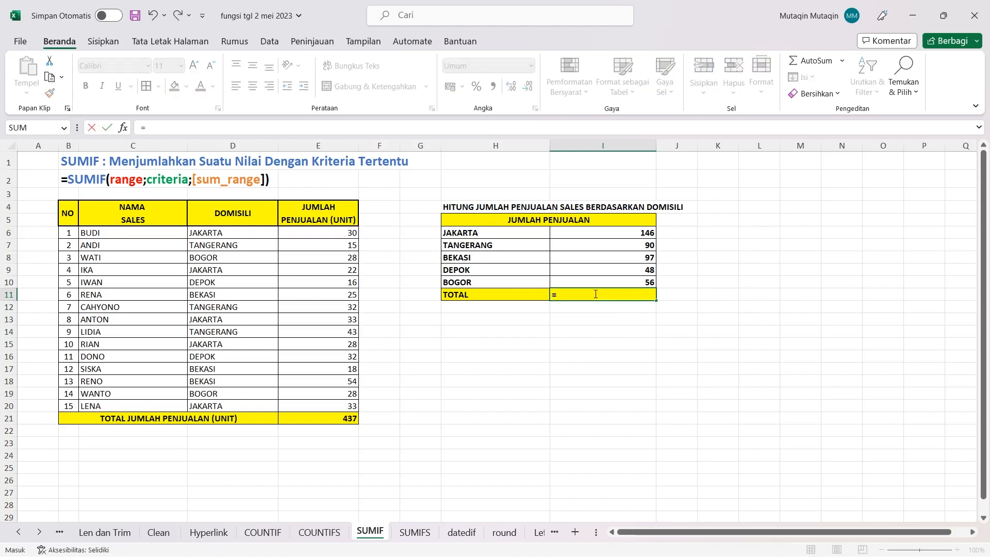
type("SUM")
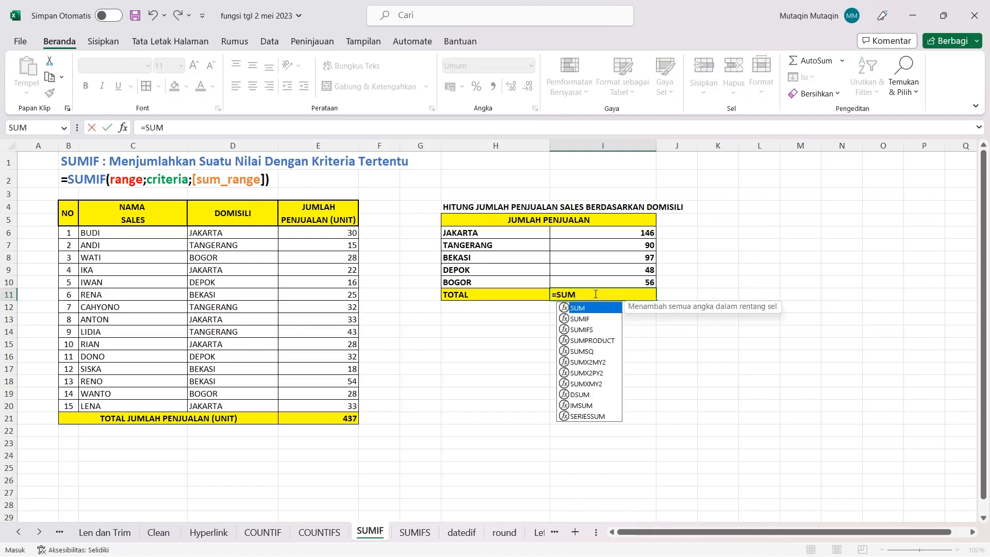
type("(")
left_click(590, 232)
left_click_drag(591, 232, 589, 279)
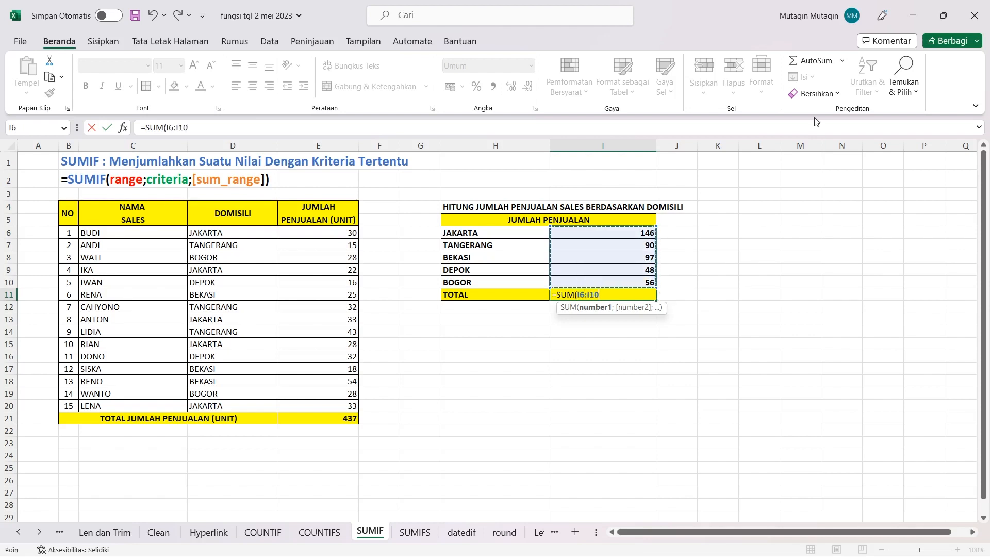
type(")")
key("Return")
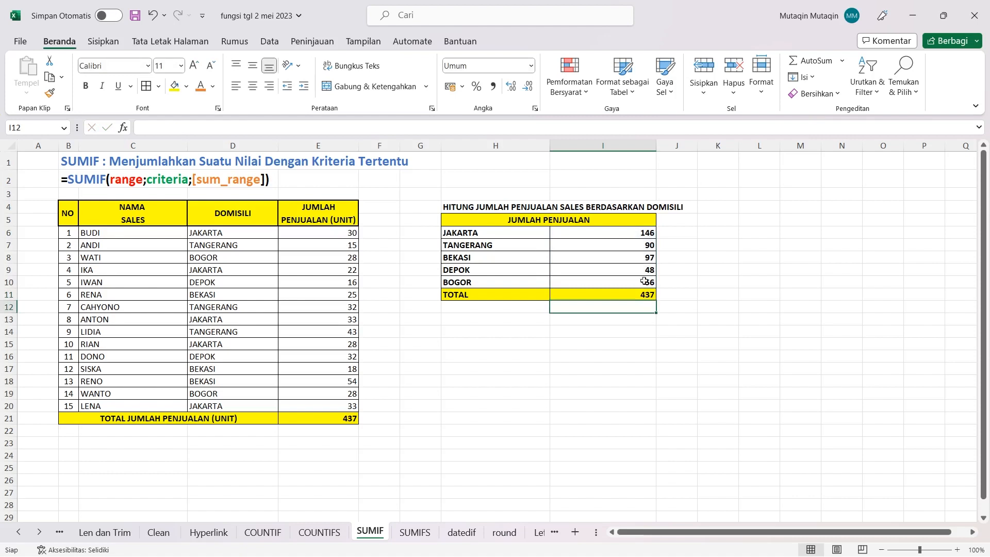
left_click(582, 294)
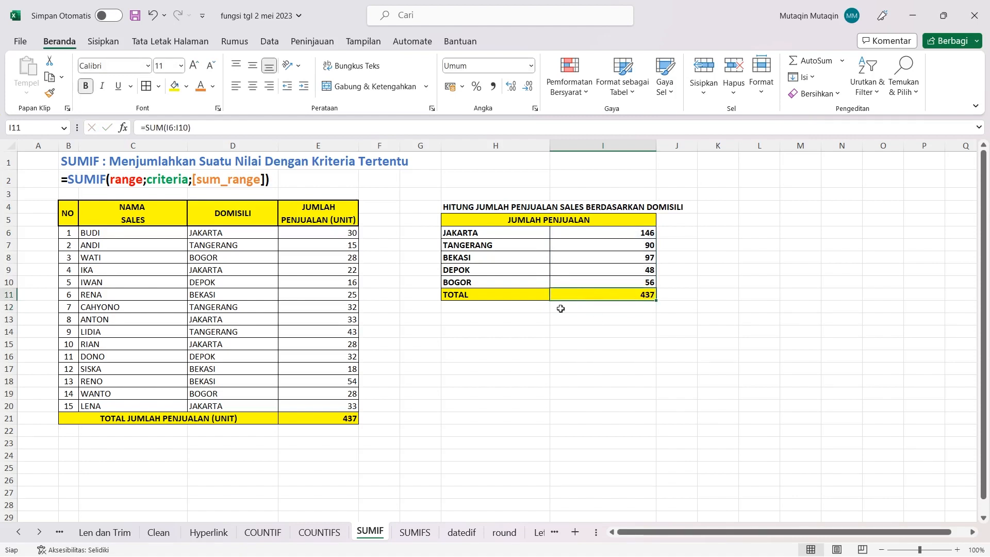
left_click(332, 419)
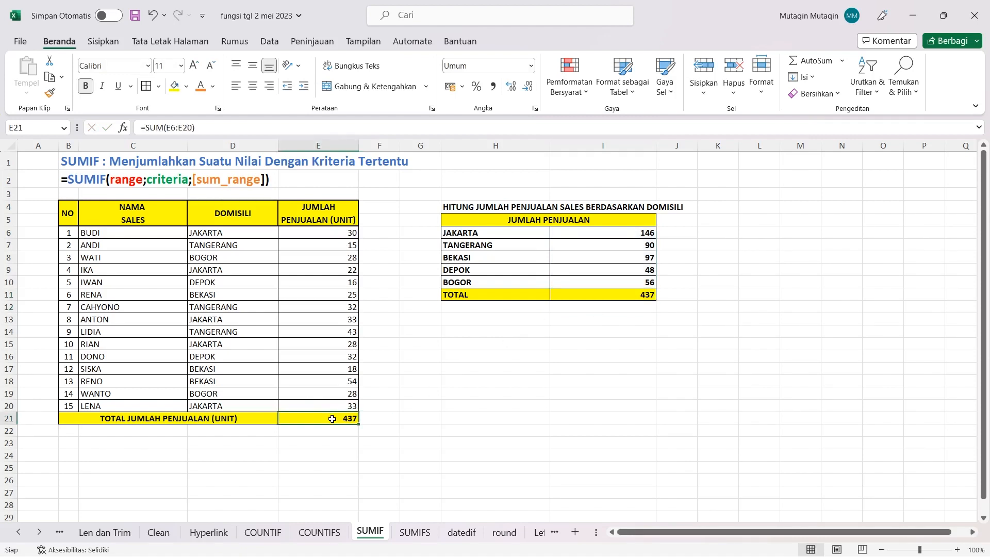
left_click(482, 332)
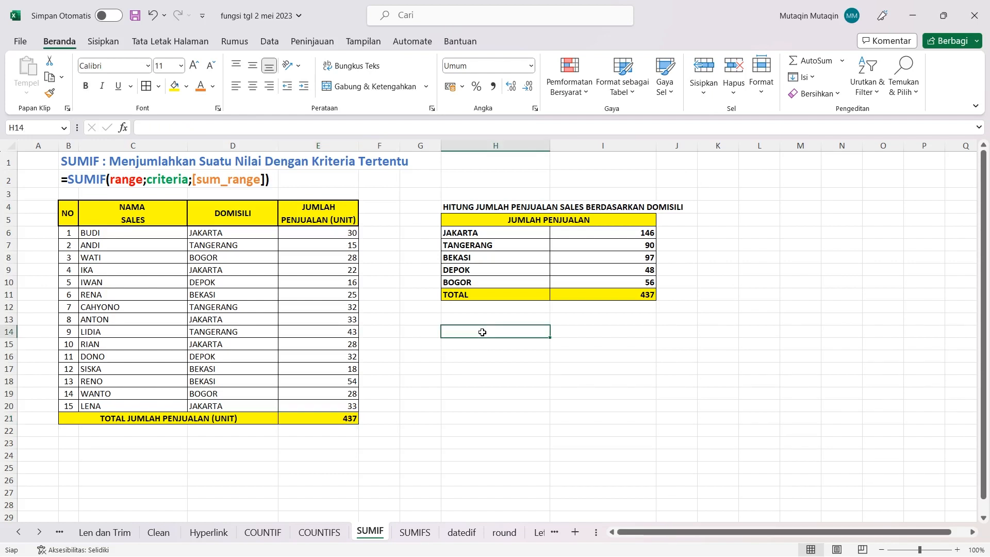